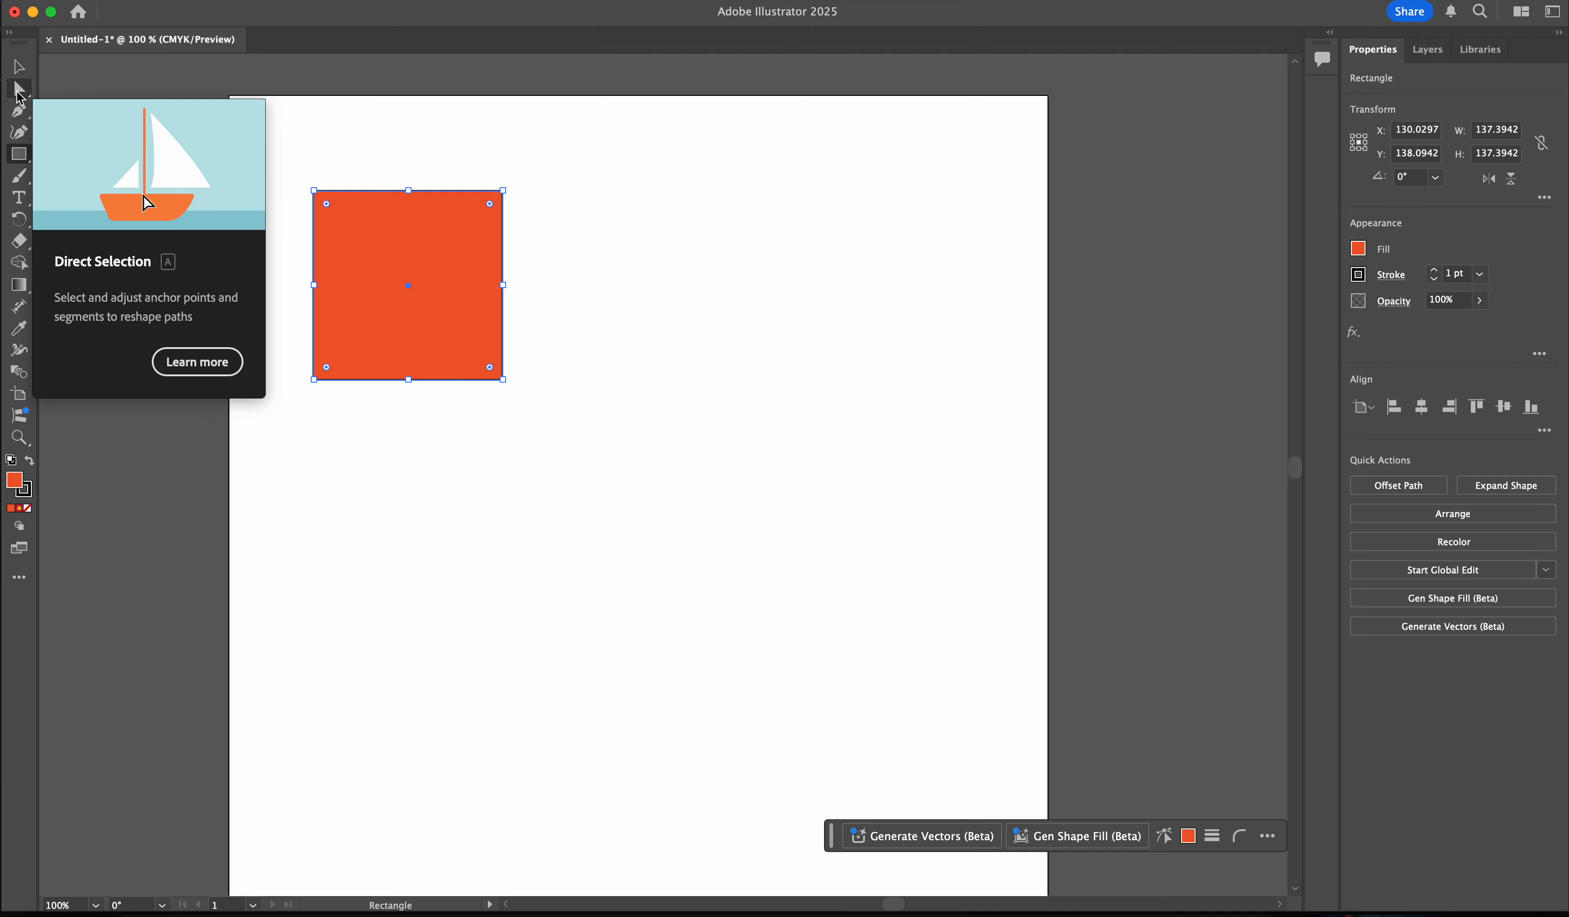
- Round the square's upper-right and lower-left corners with Direct Selection to turn it into a leaf shape
click(19, 94)
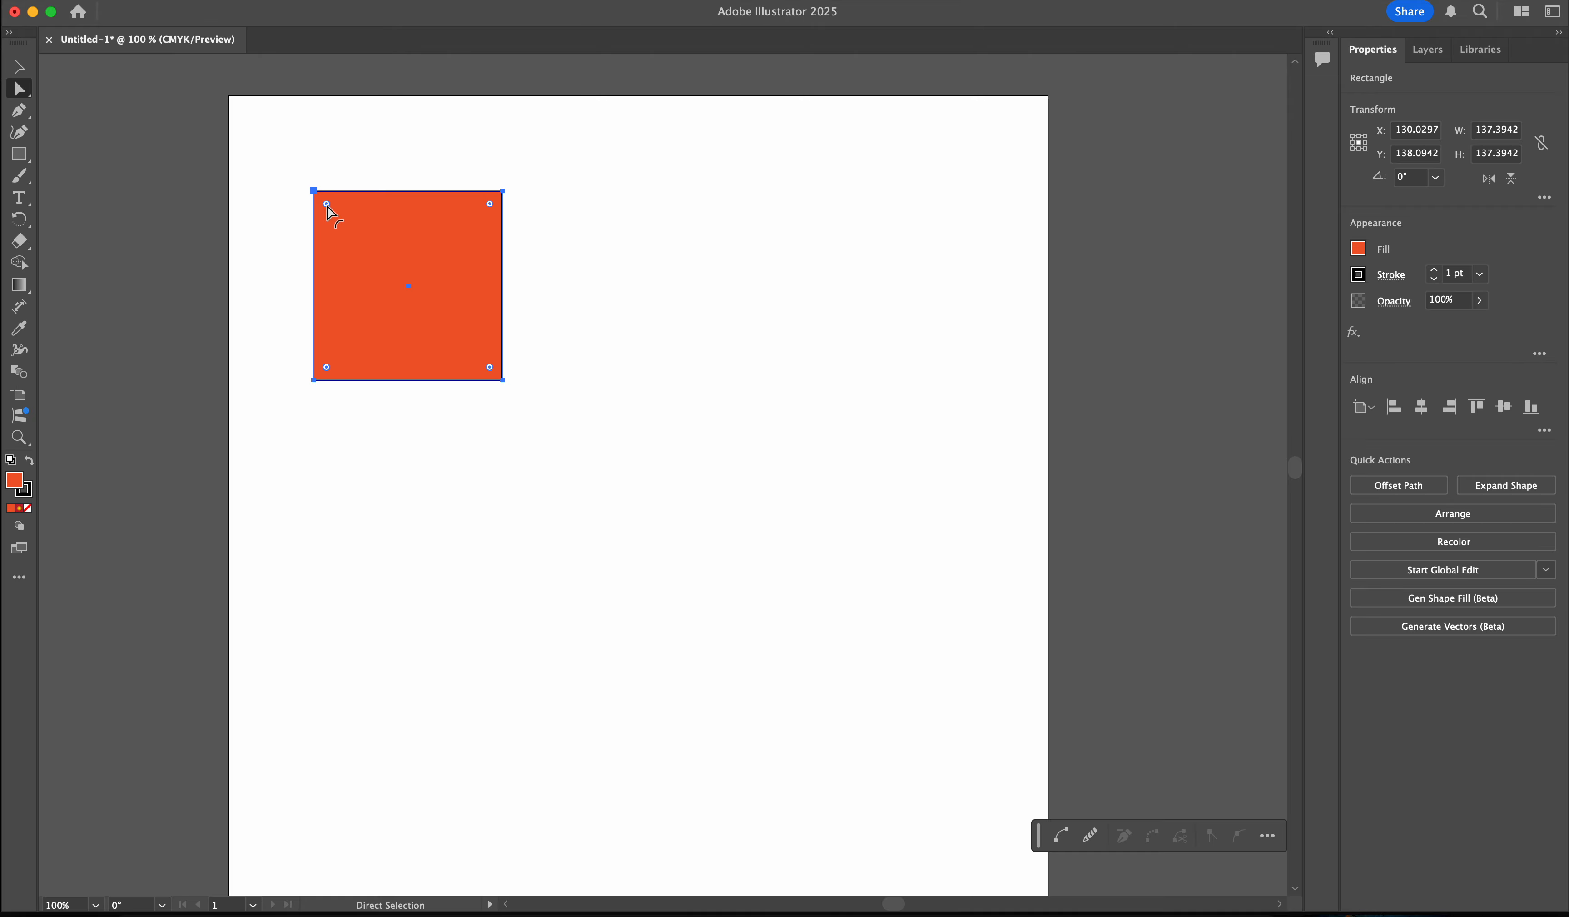
mouse_move(328, 207)
mouse_down()
mouse_move(407, 291)
mouse_move(321, 199)
mouse_up()
drag(493, 205, 383, 288)
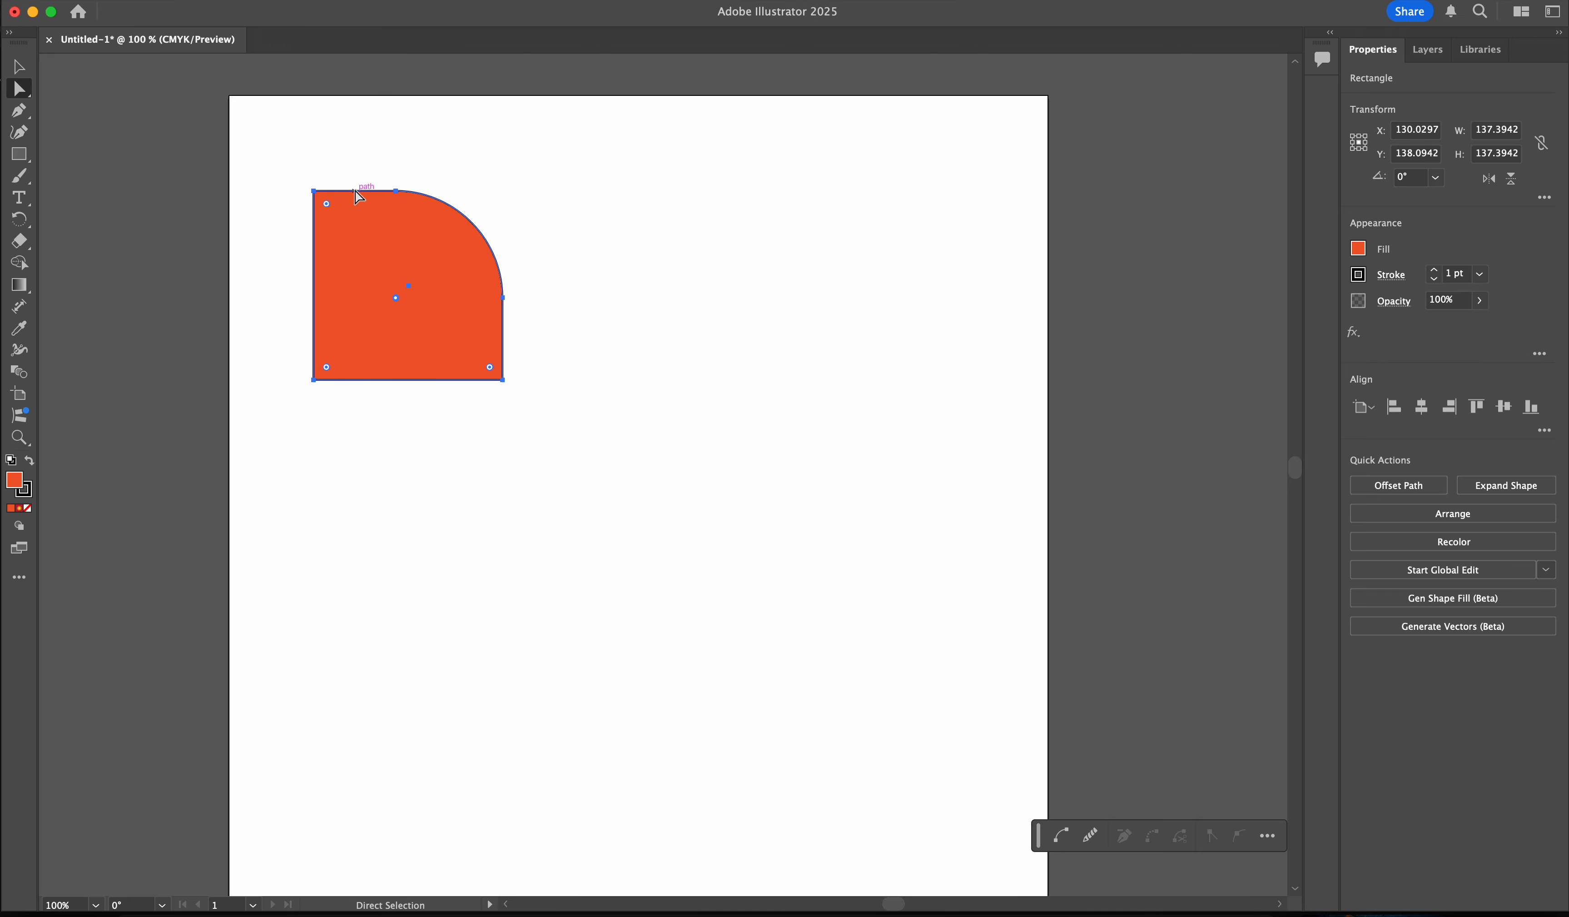
key(super+z)
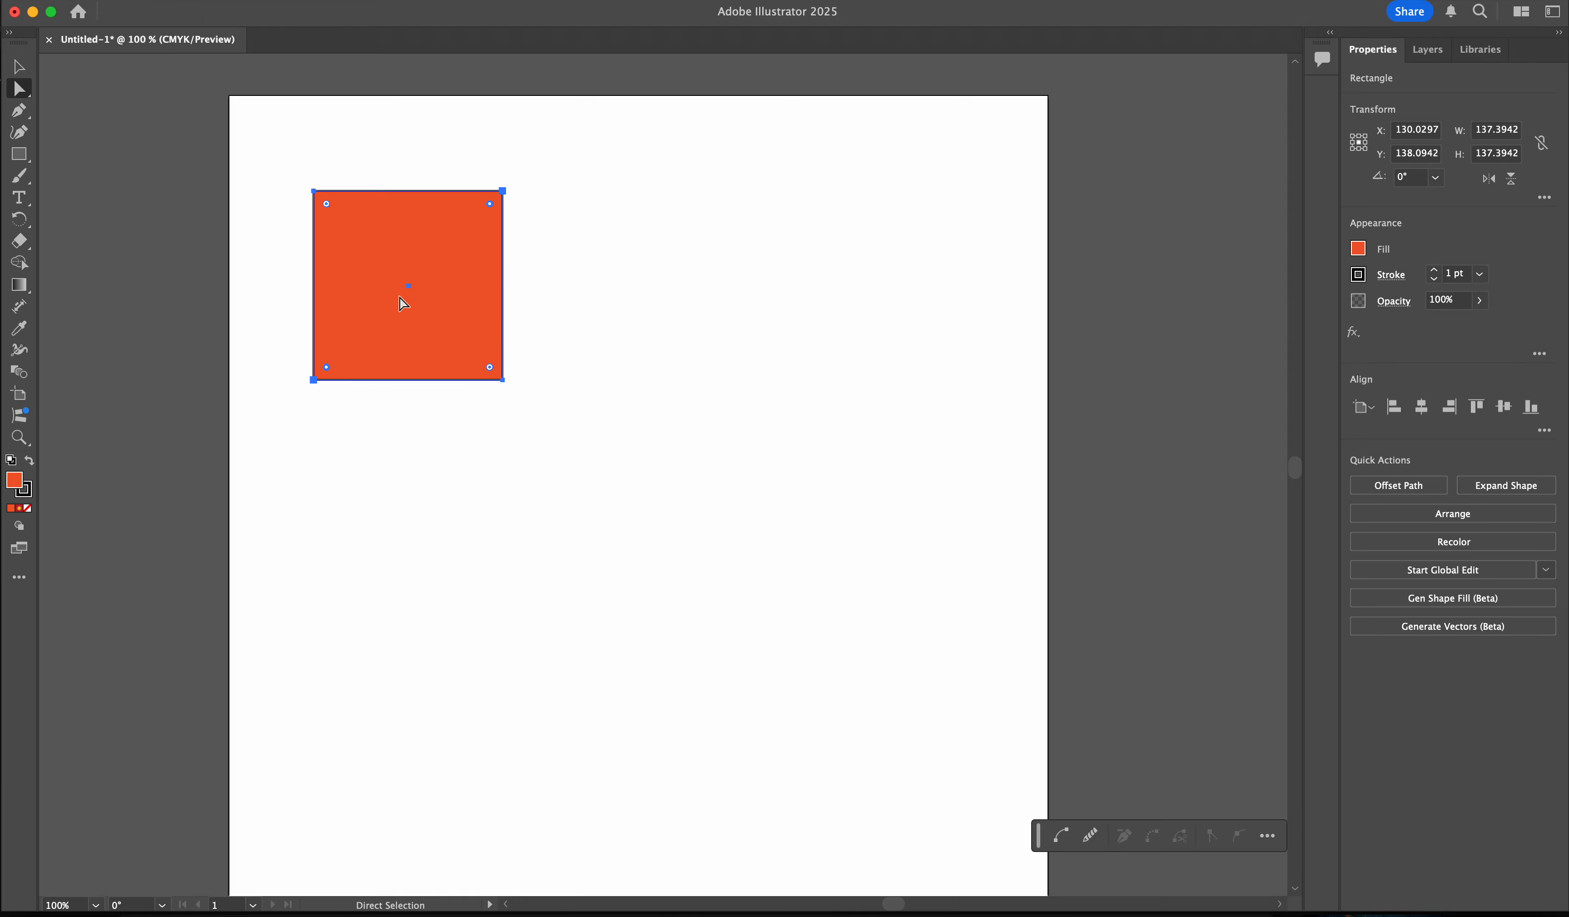
drag(327, 373, 419, 285)
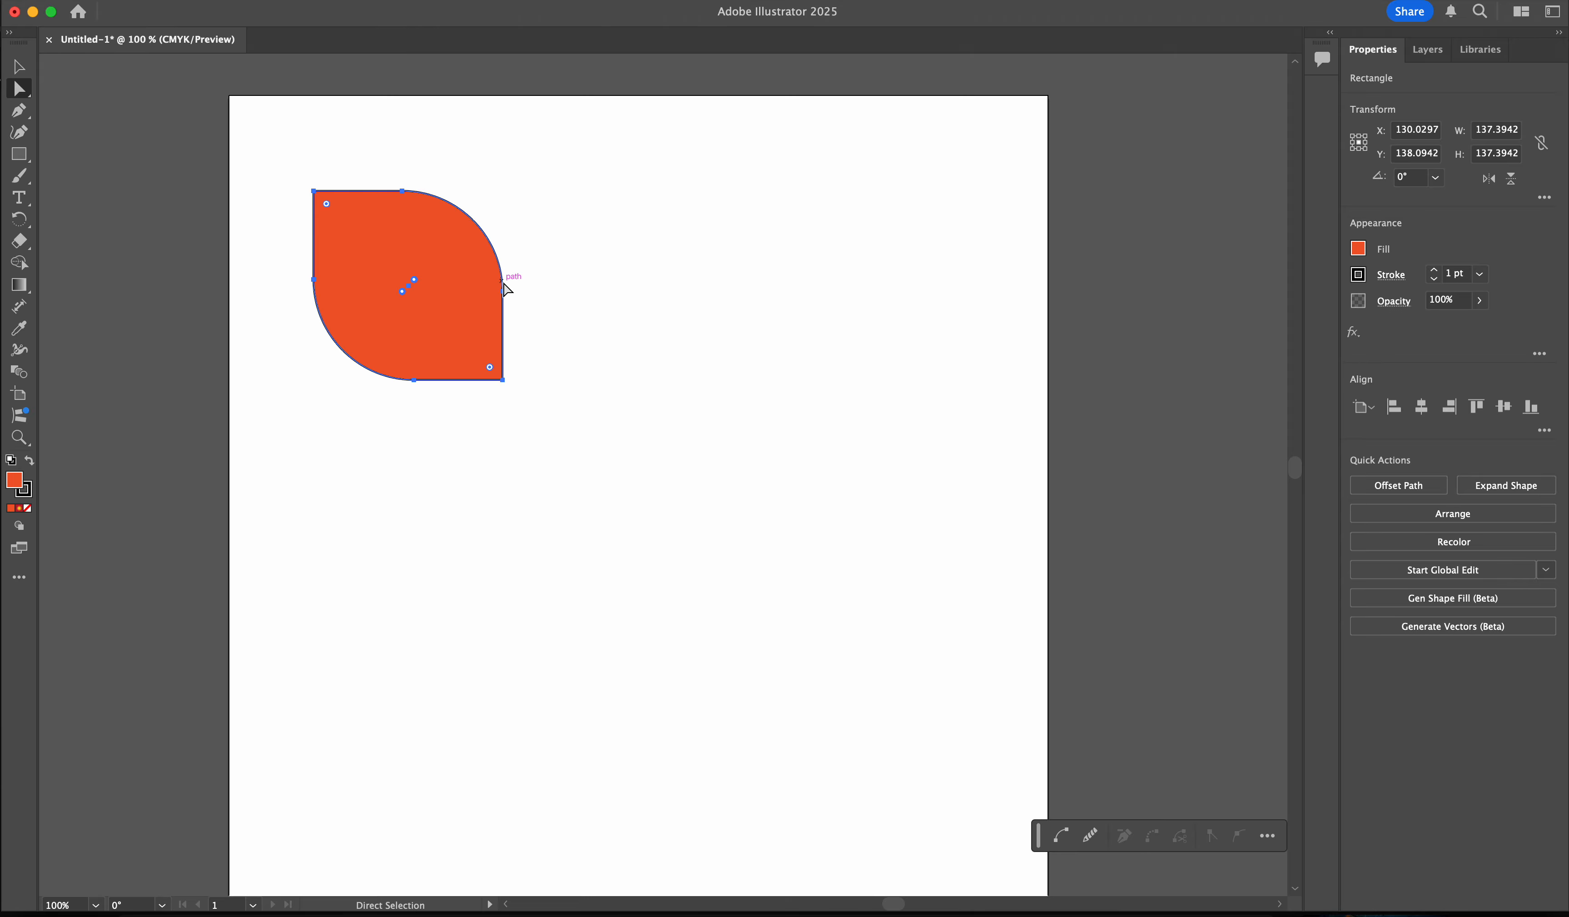
- Stretch the leaf's upper-left anchor upward and lower-right anchor downward, and delete the anchor where the lower-left curve meets the bottom edge
scroll(507, 295, down, 1)
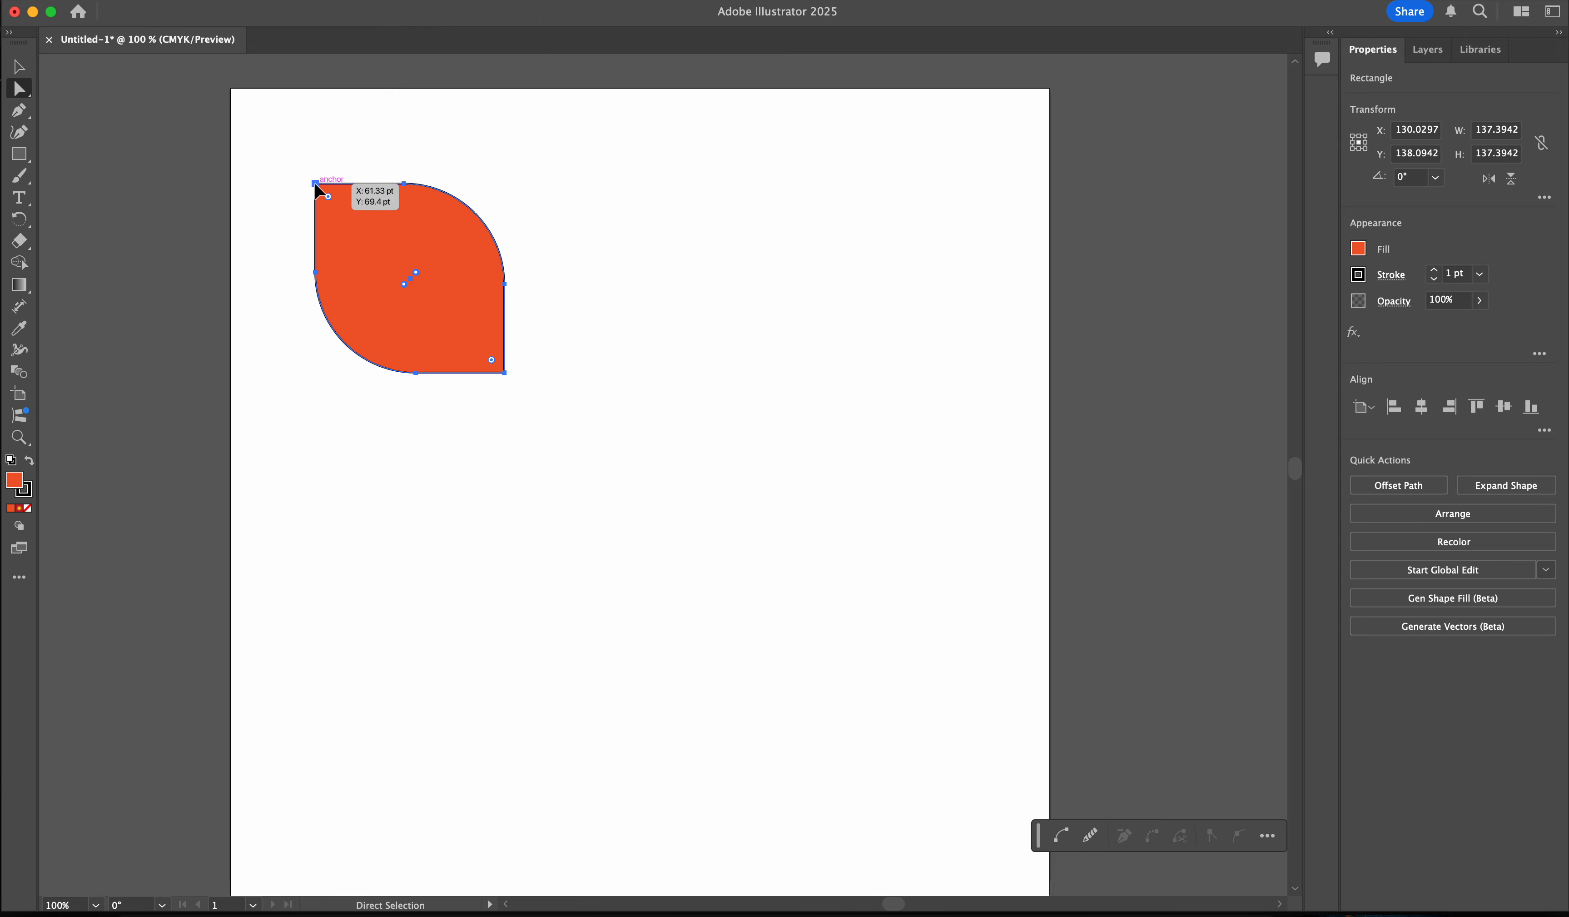
drag(317, 190, 323, 118)
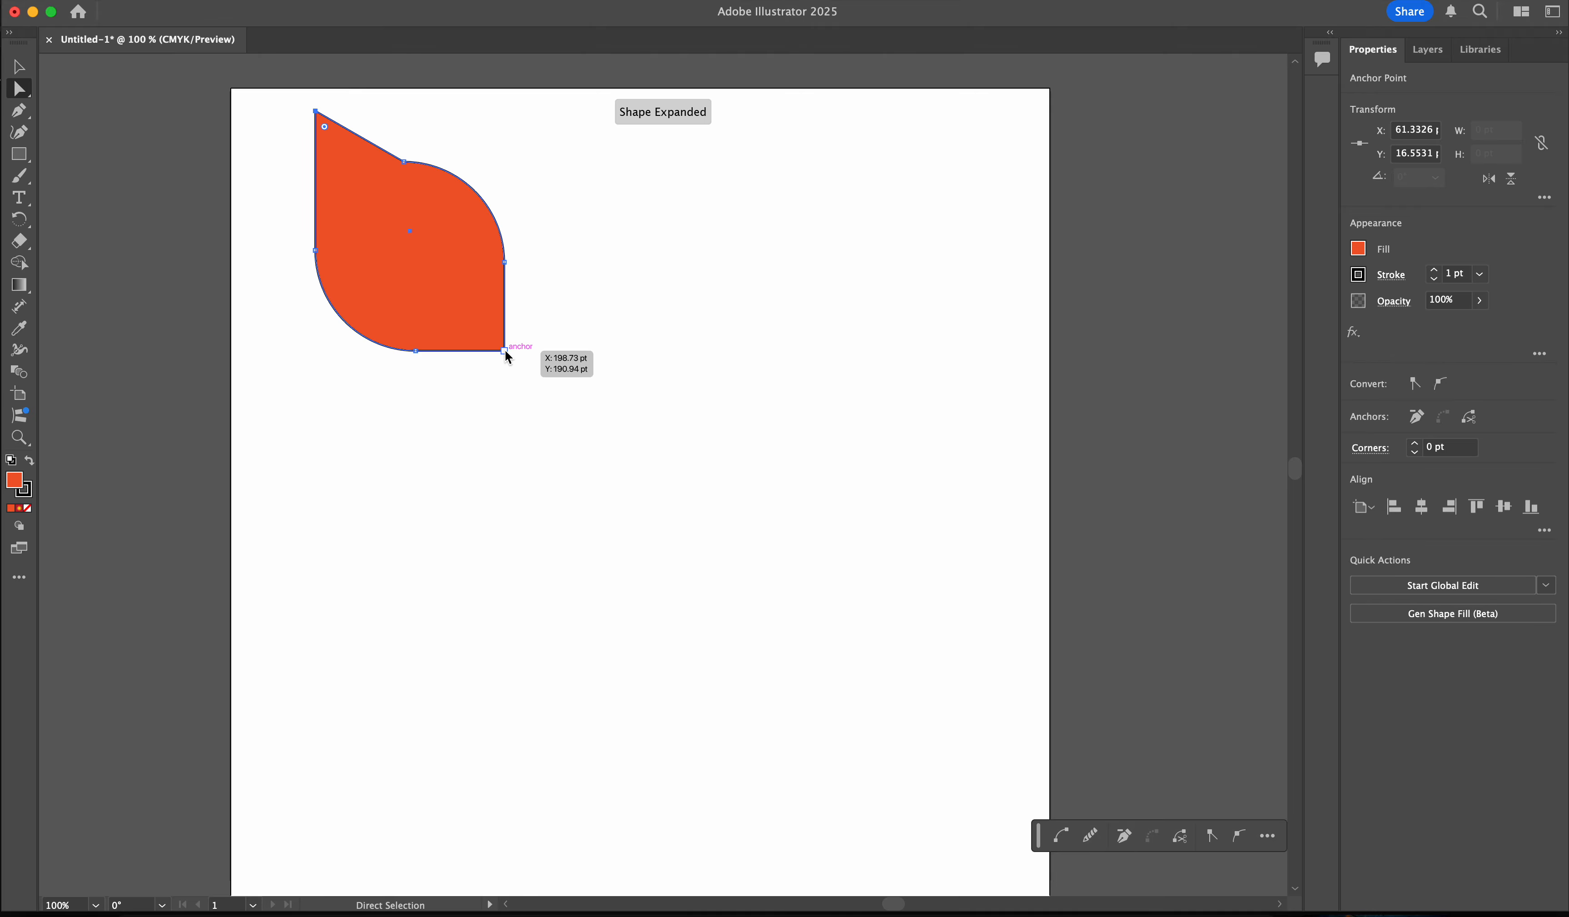
drag(505, 353, 496, 456)
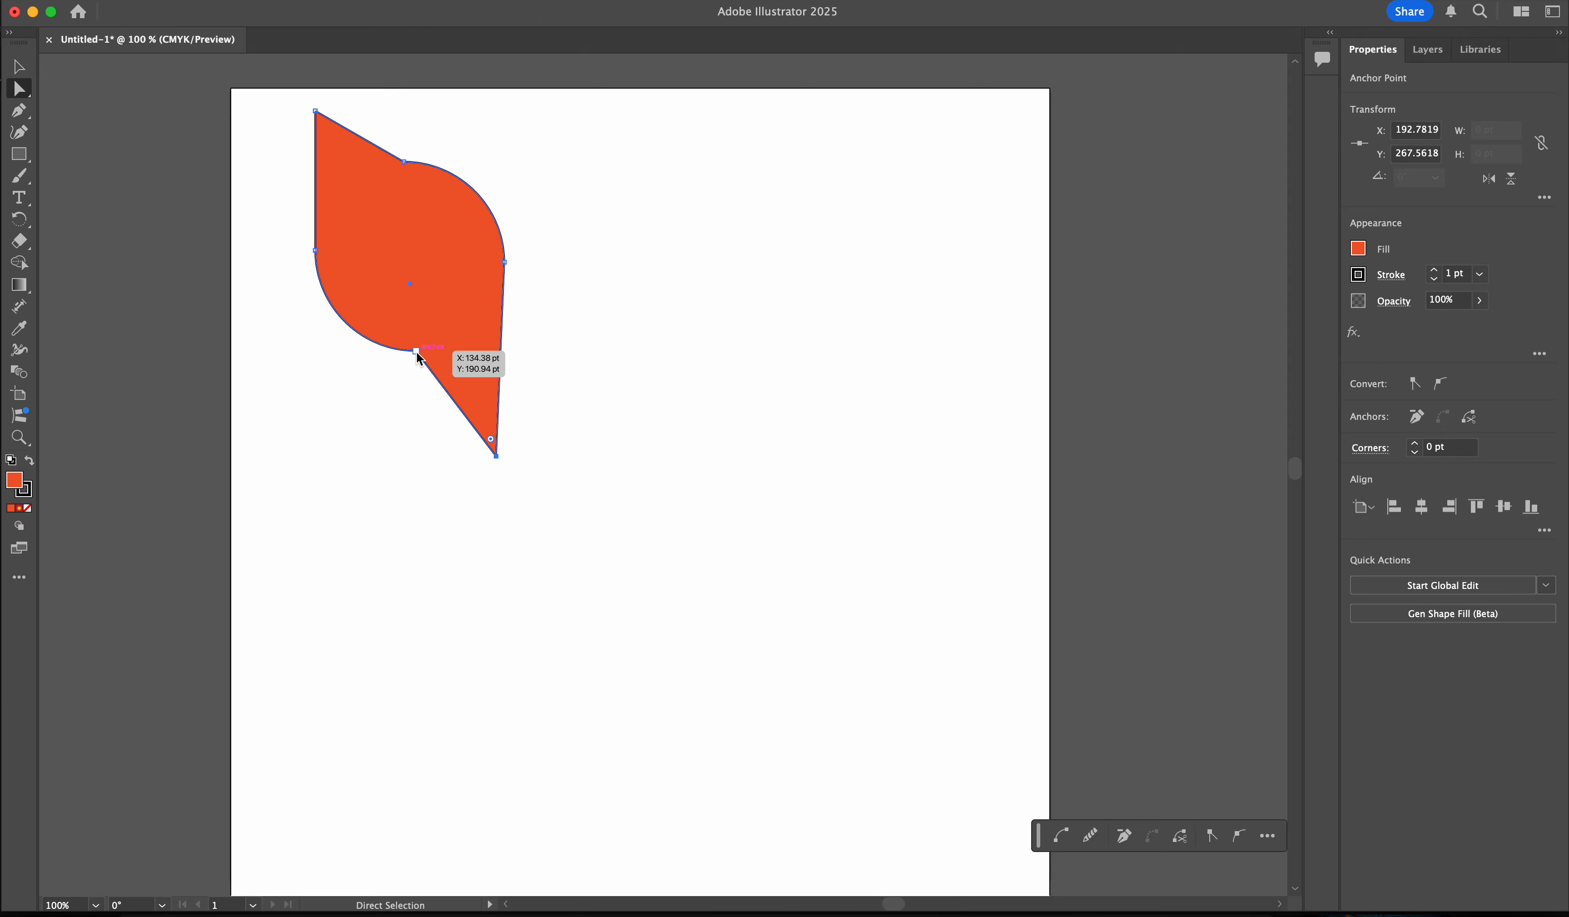
key(minus)
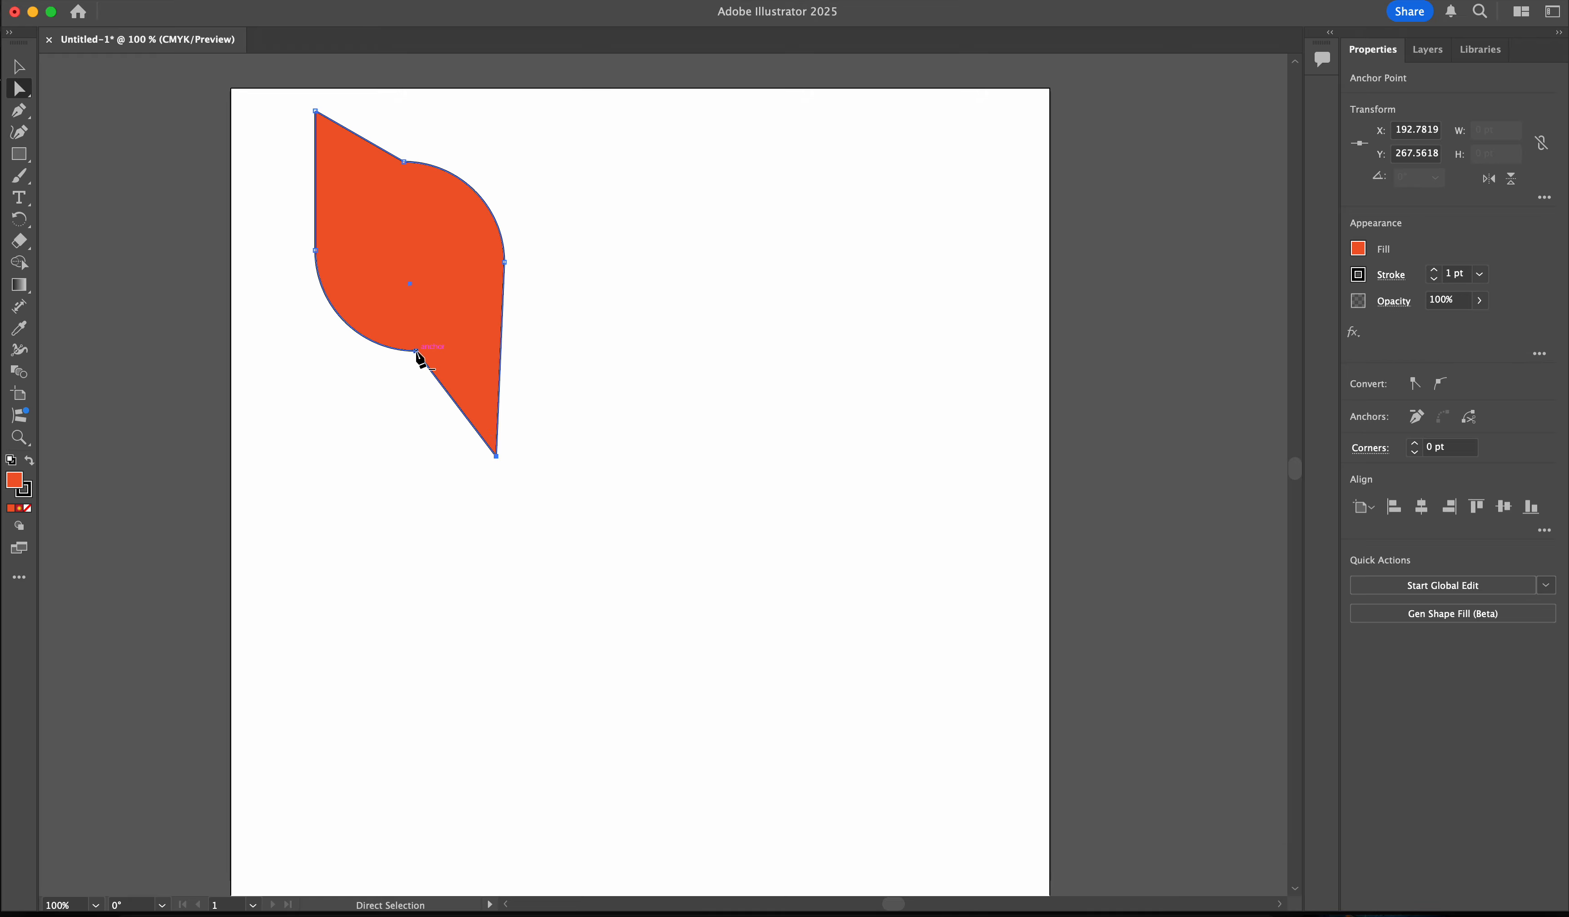
click(416, 351)
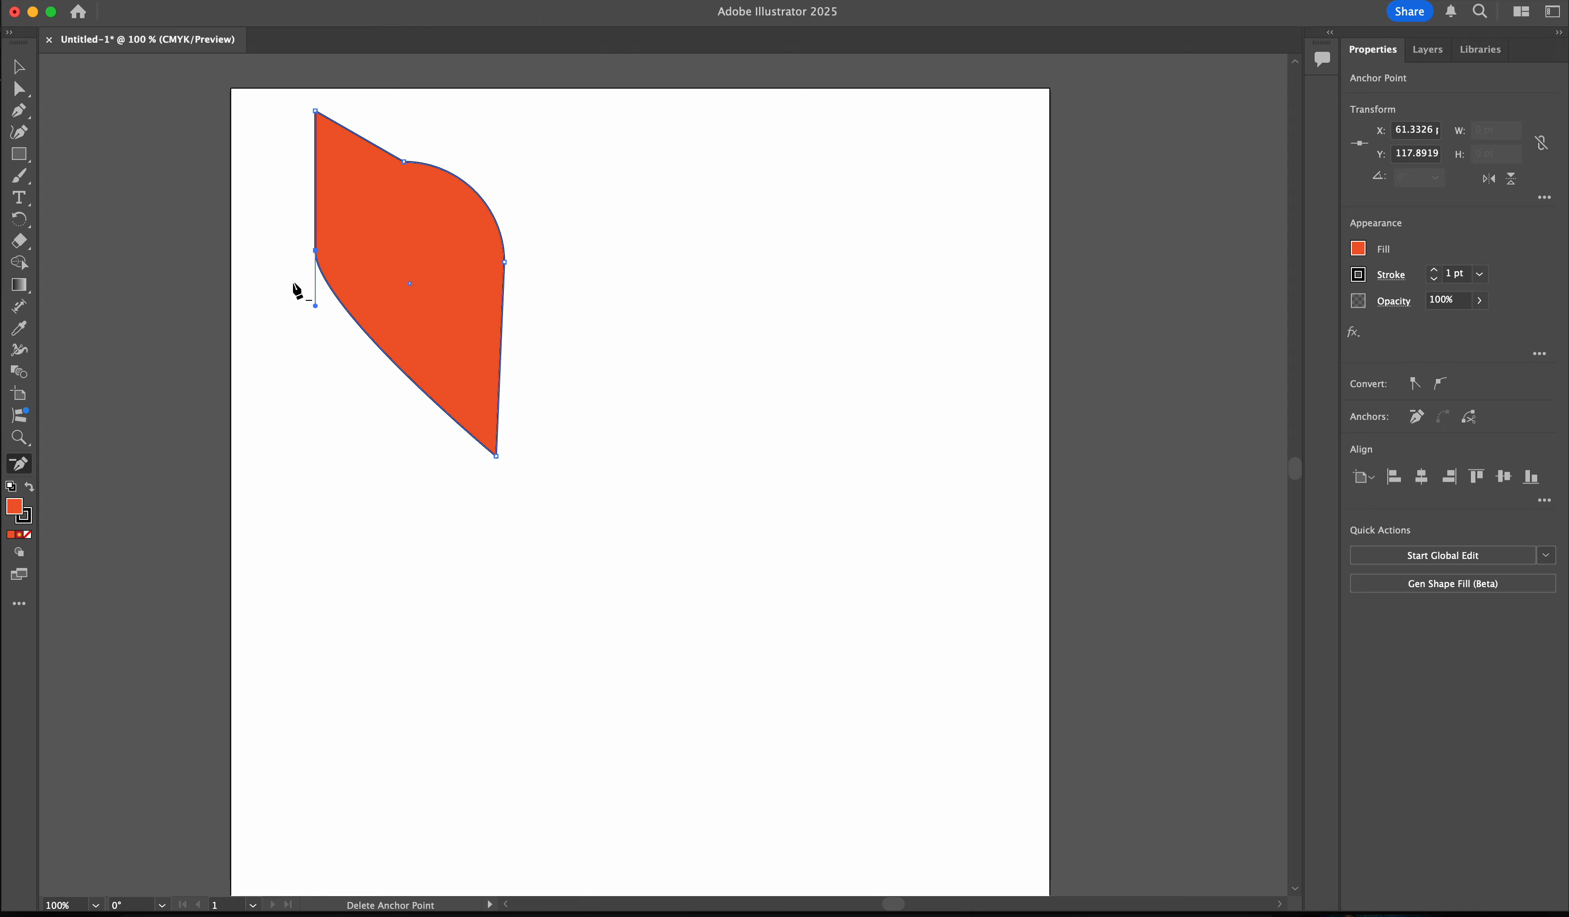
- Draw a tall ellipse about 126 pt wide and 241 pt high beside the first shape
click(20, 155)
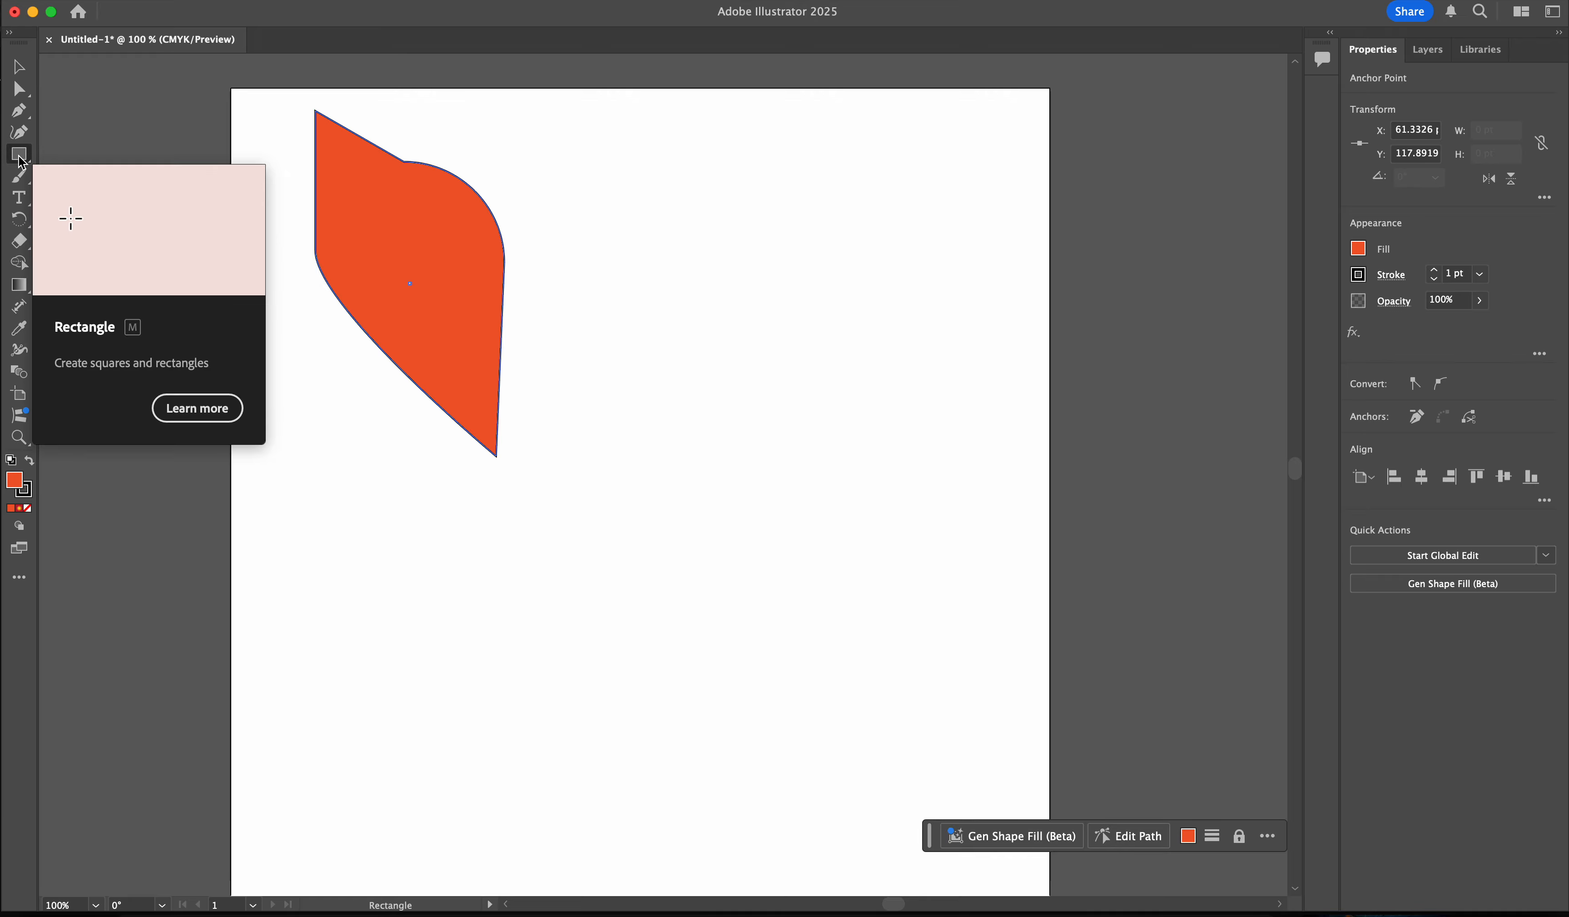
click(21, 162)
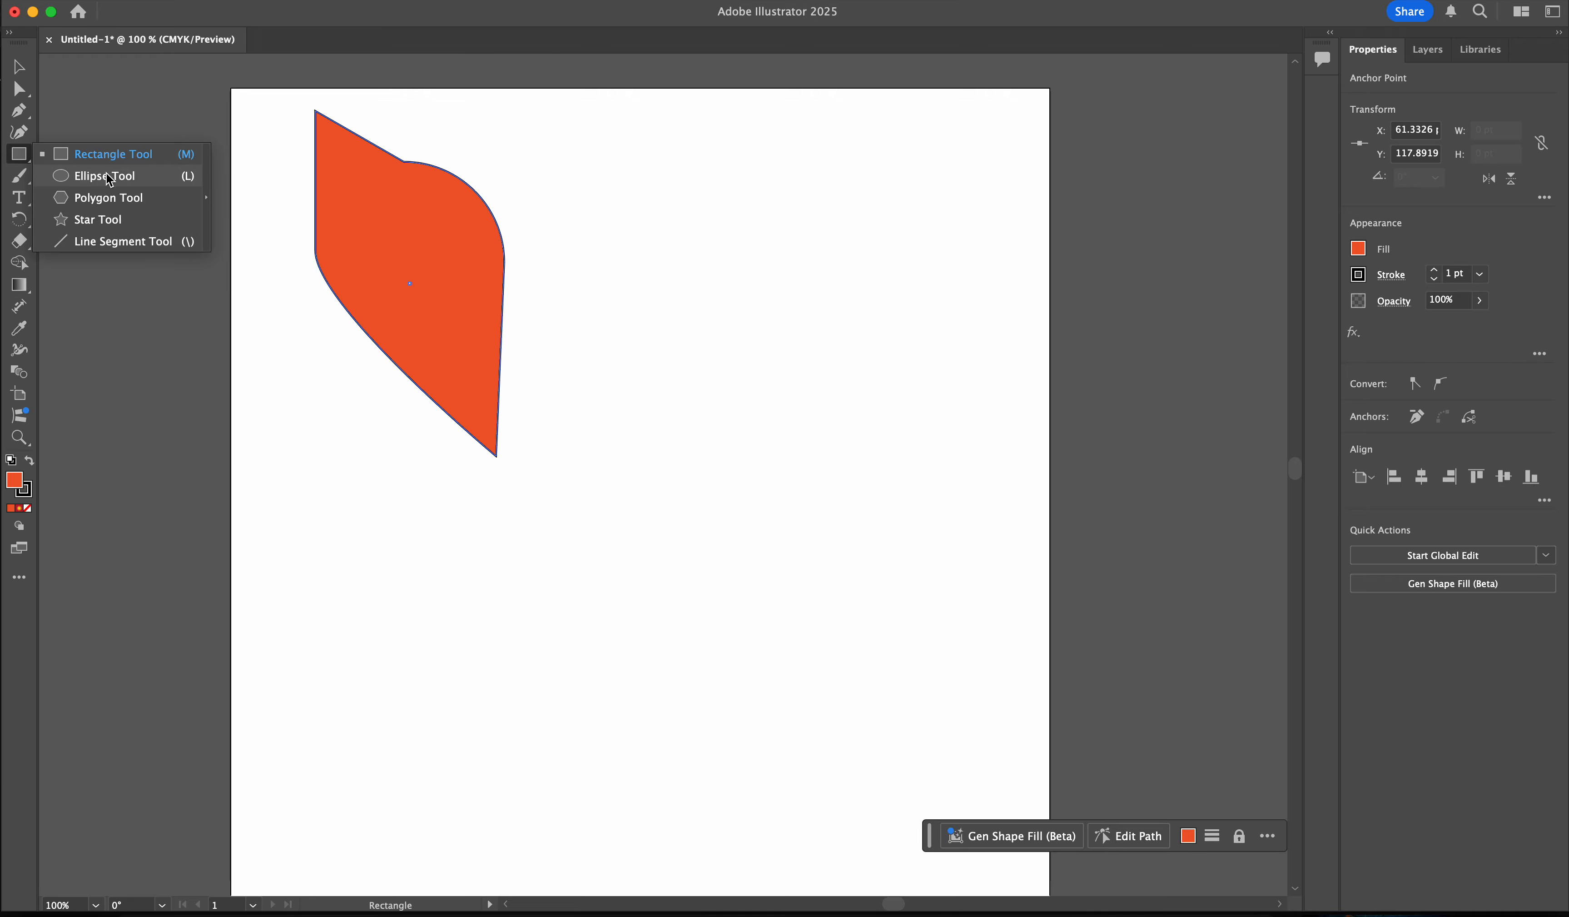
click(122, 178)
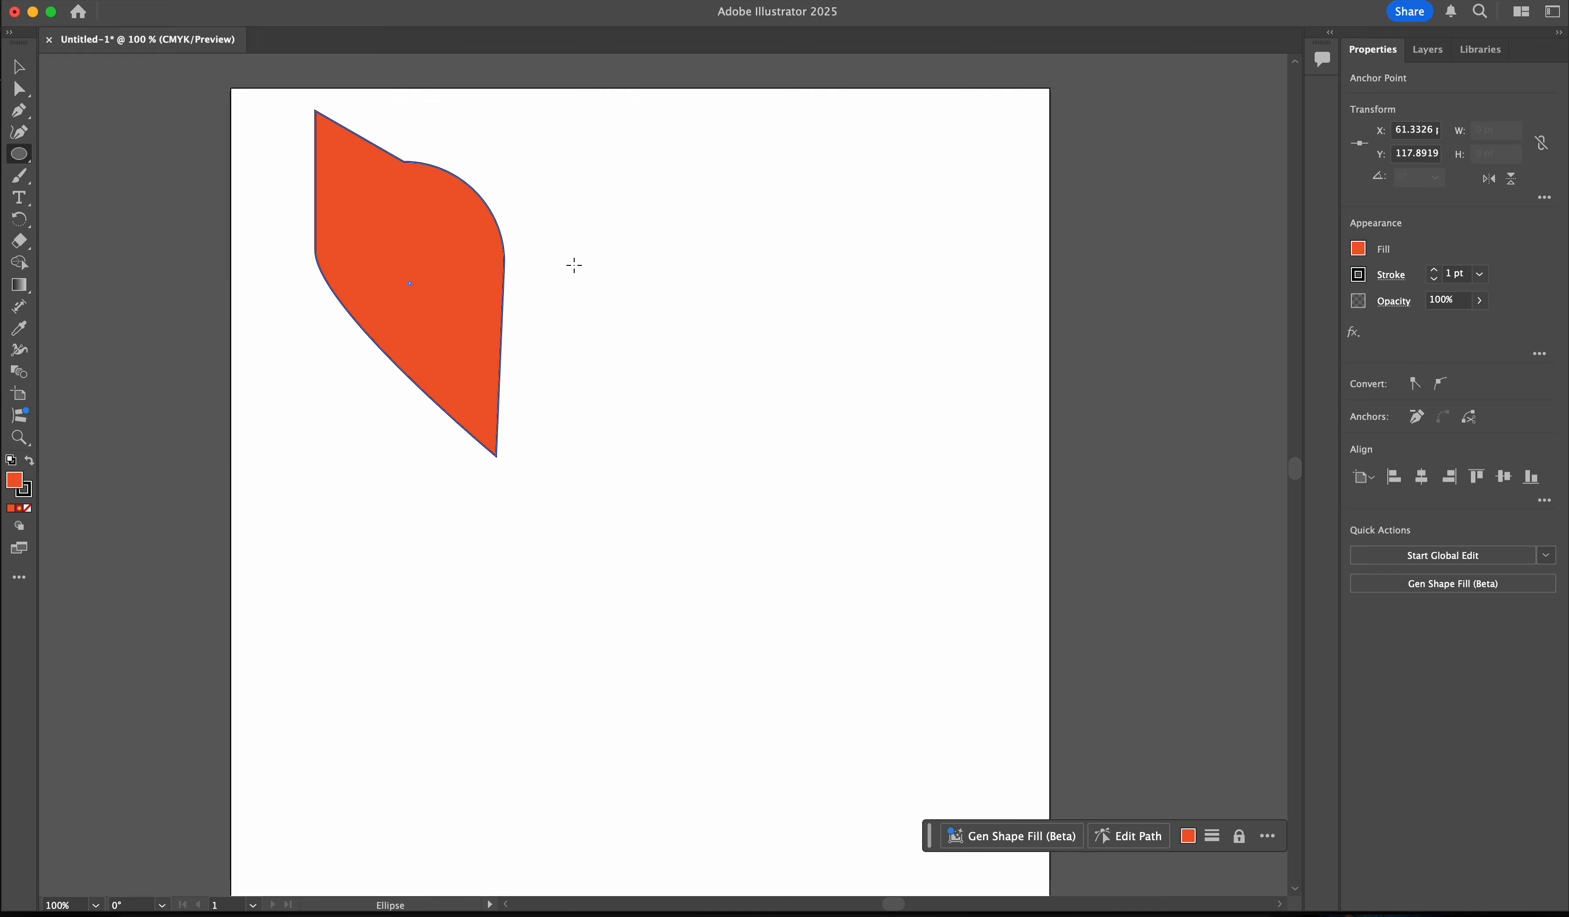
drag(693, 282, 868, 614)
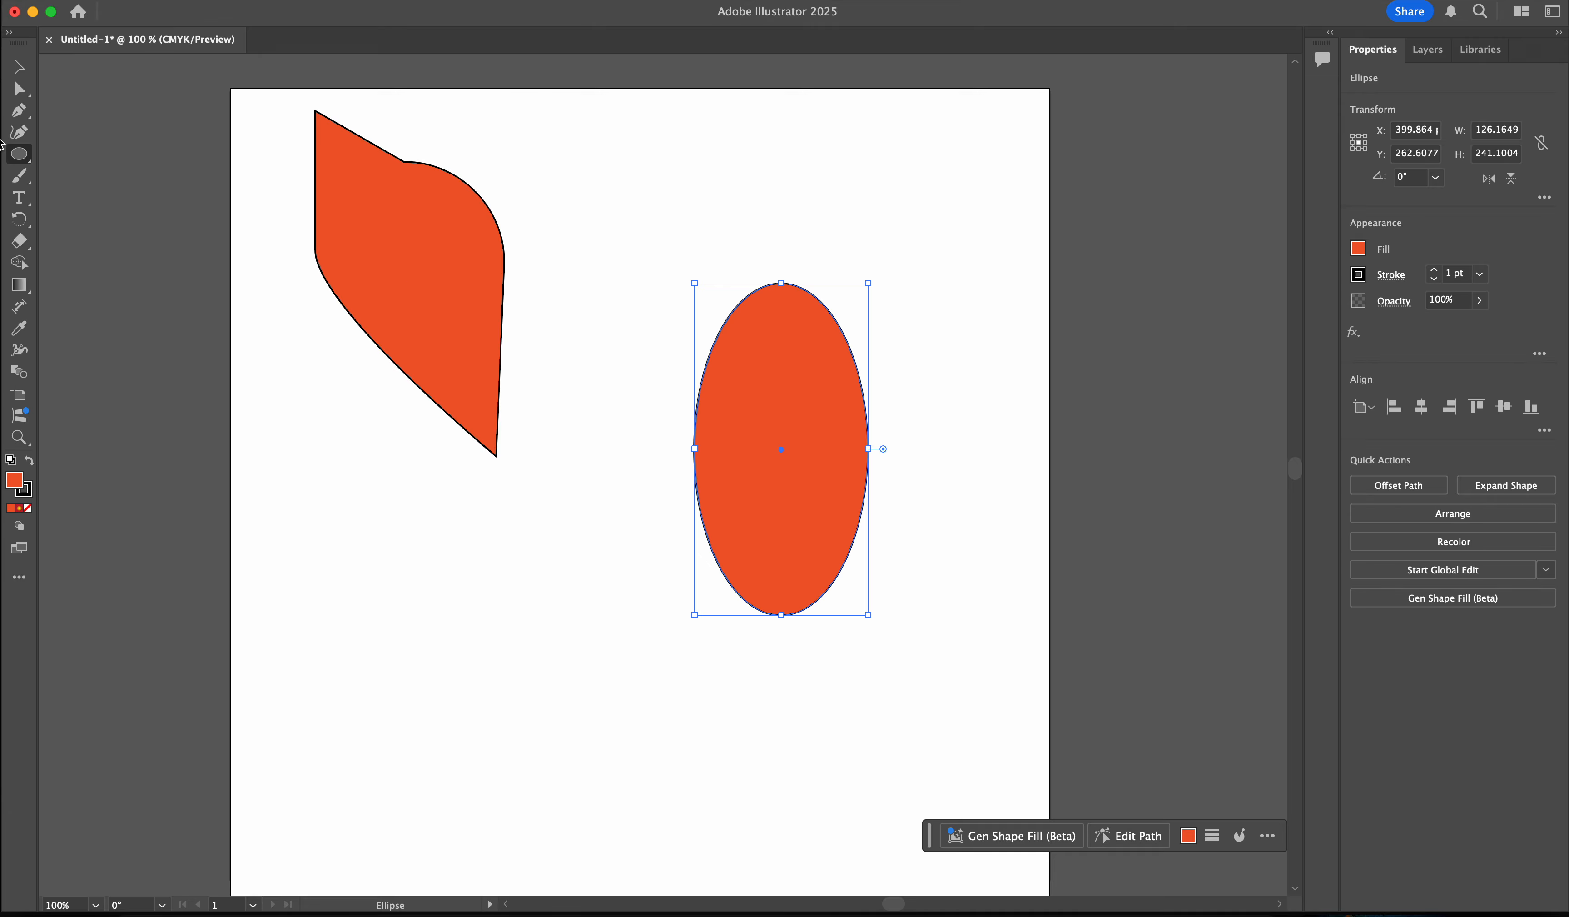
click(25, 76)
click(624, 317)
- Reshape the ellipse's lower half by pulling the bottom anchor's right handle outward and the left anchor's lower handle outward
click(19, 89)
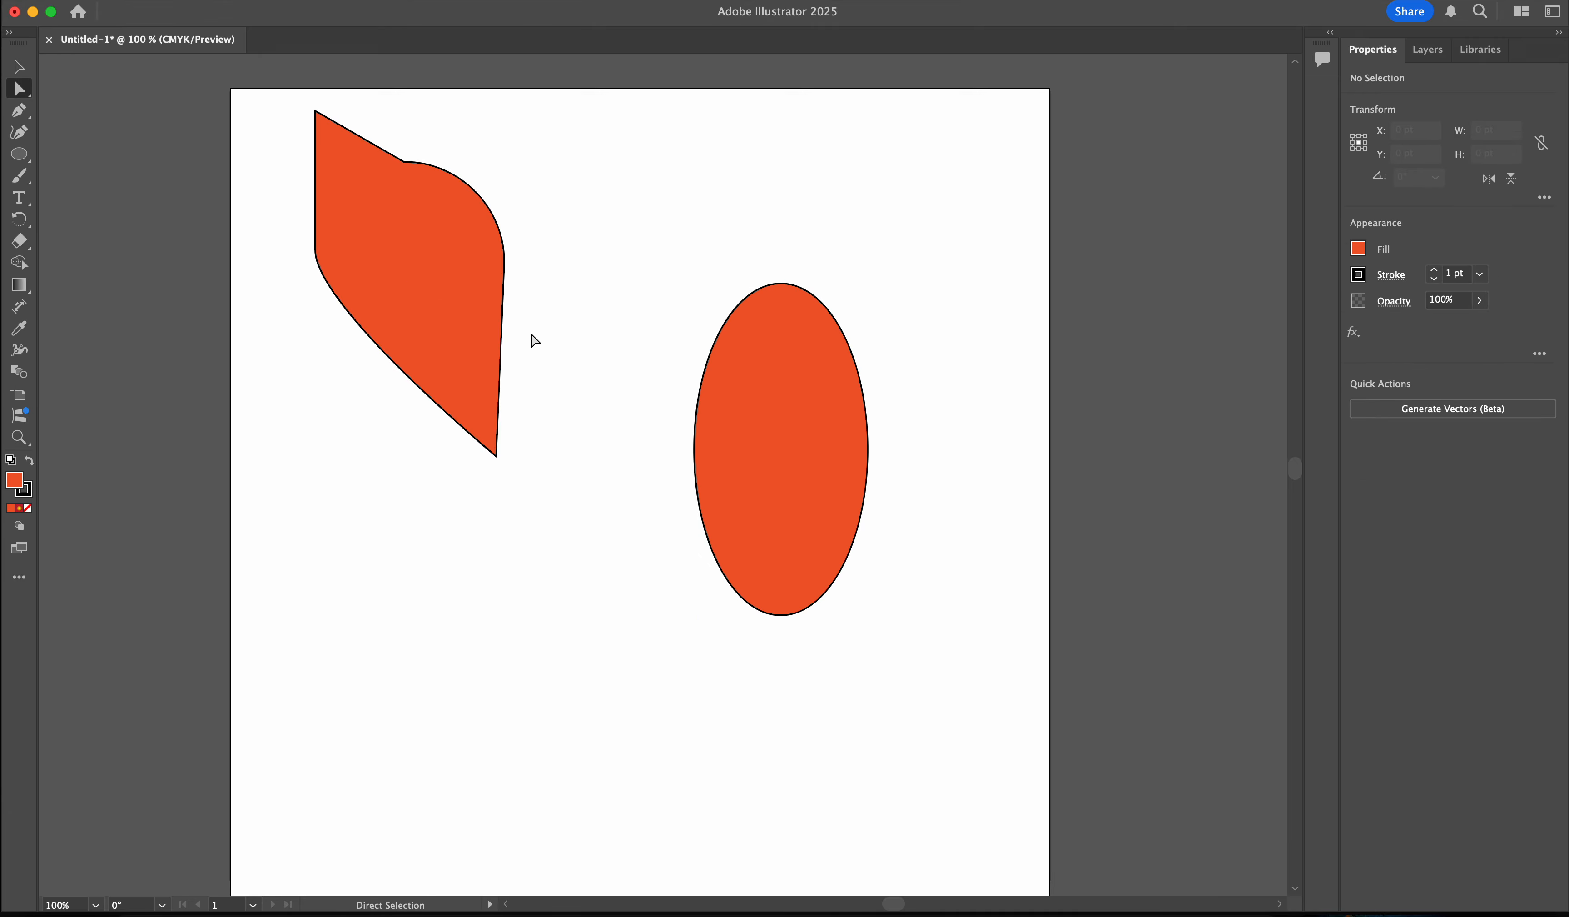
click(759, 429)
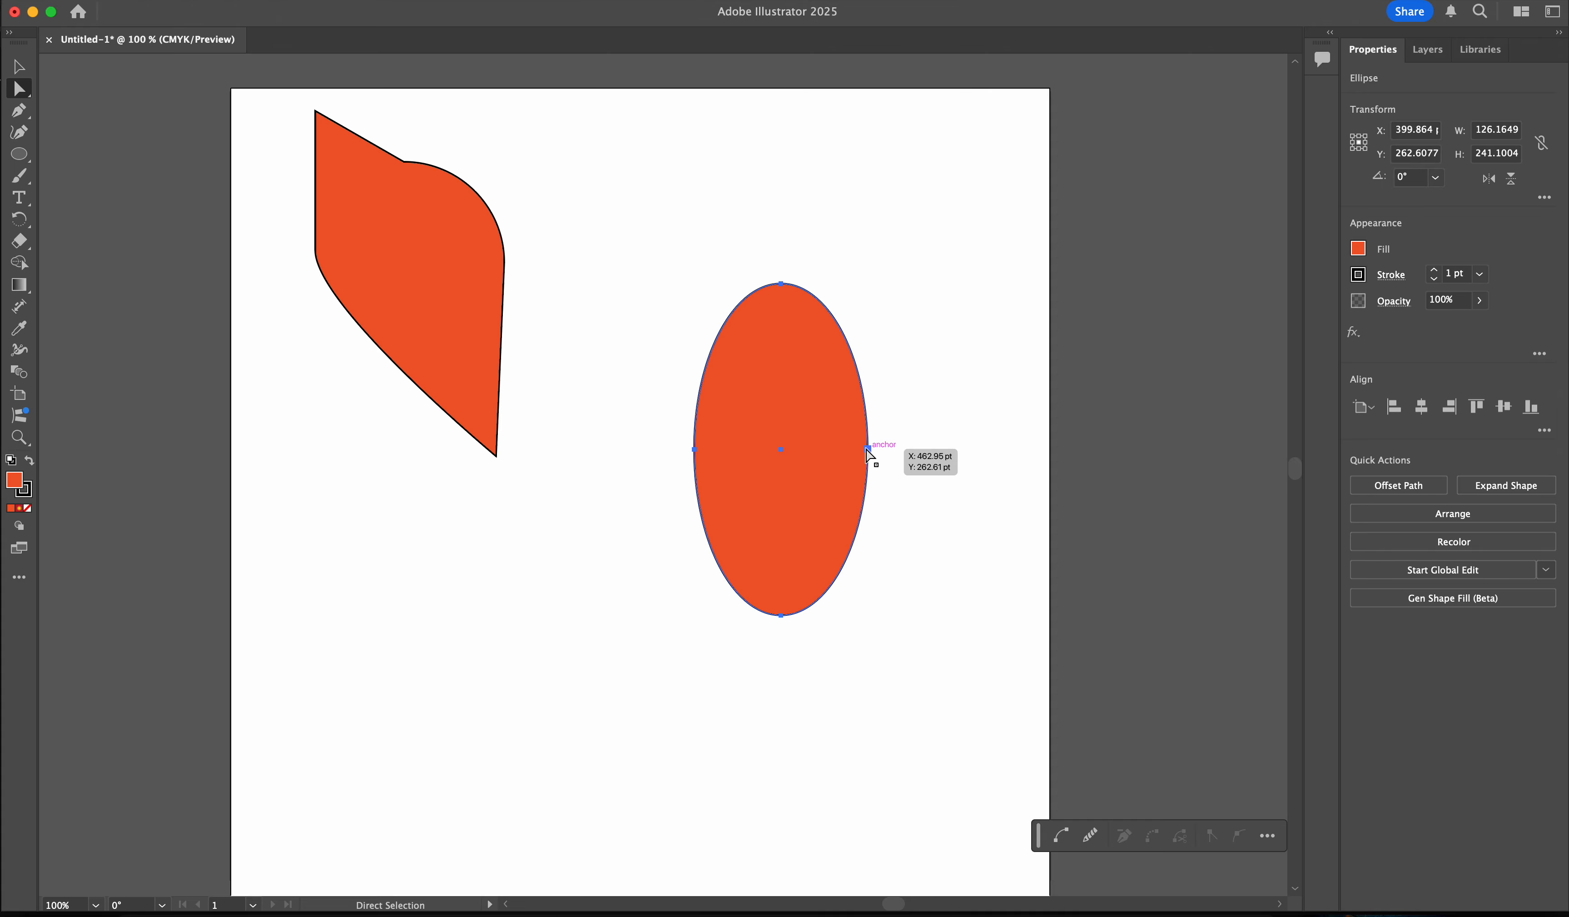
click(781, 619)
scroll(781, 623, up, 1)
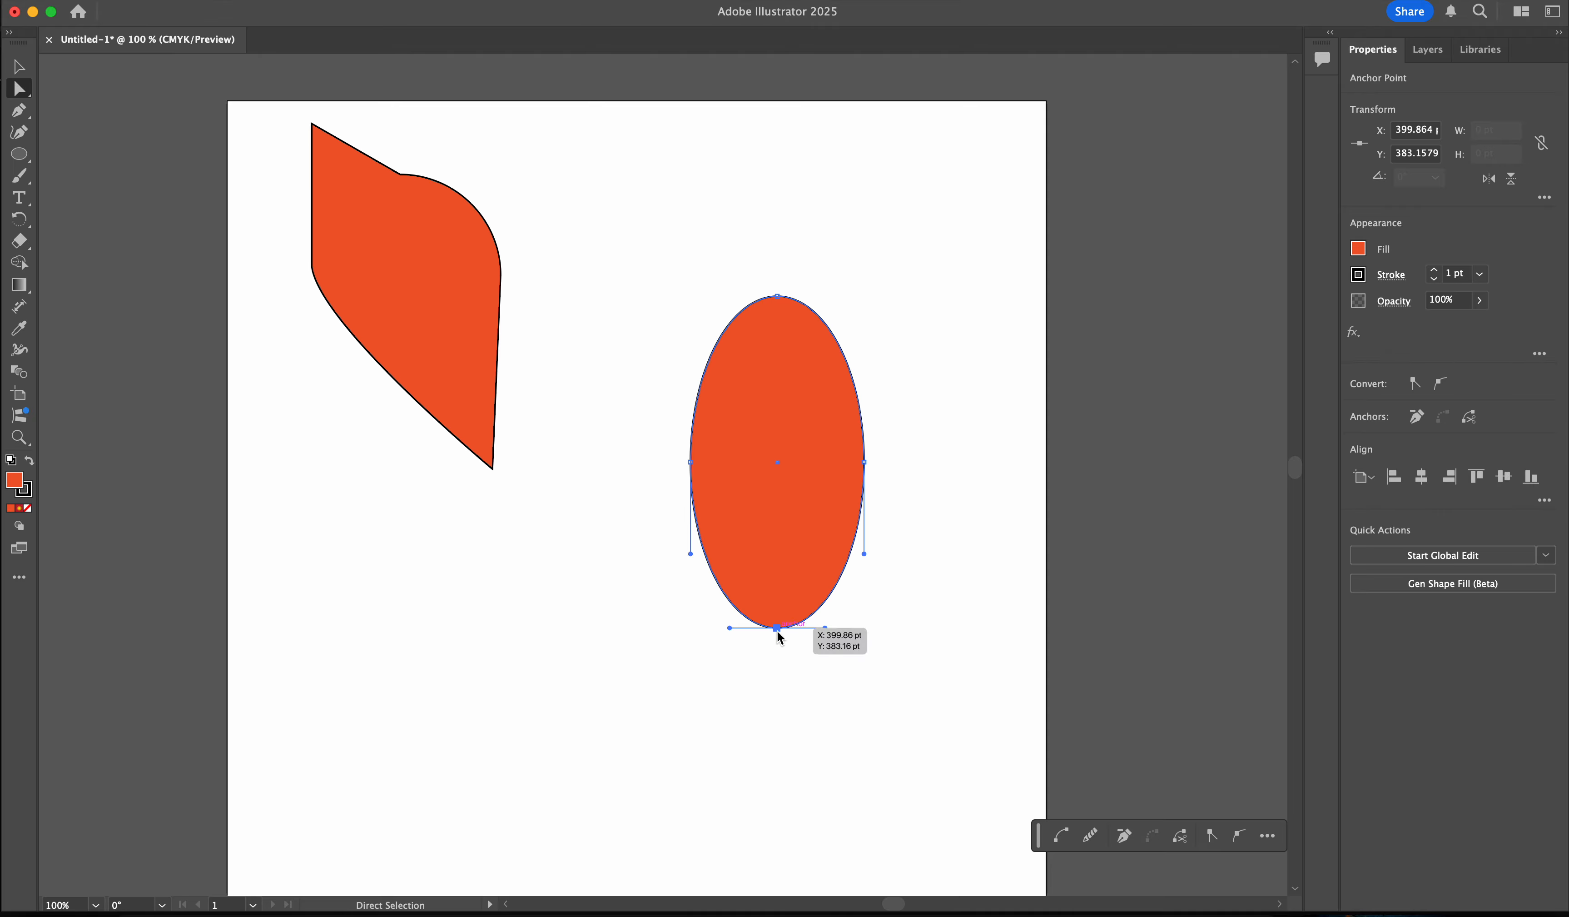
drag(826, 628, 883, 641)
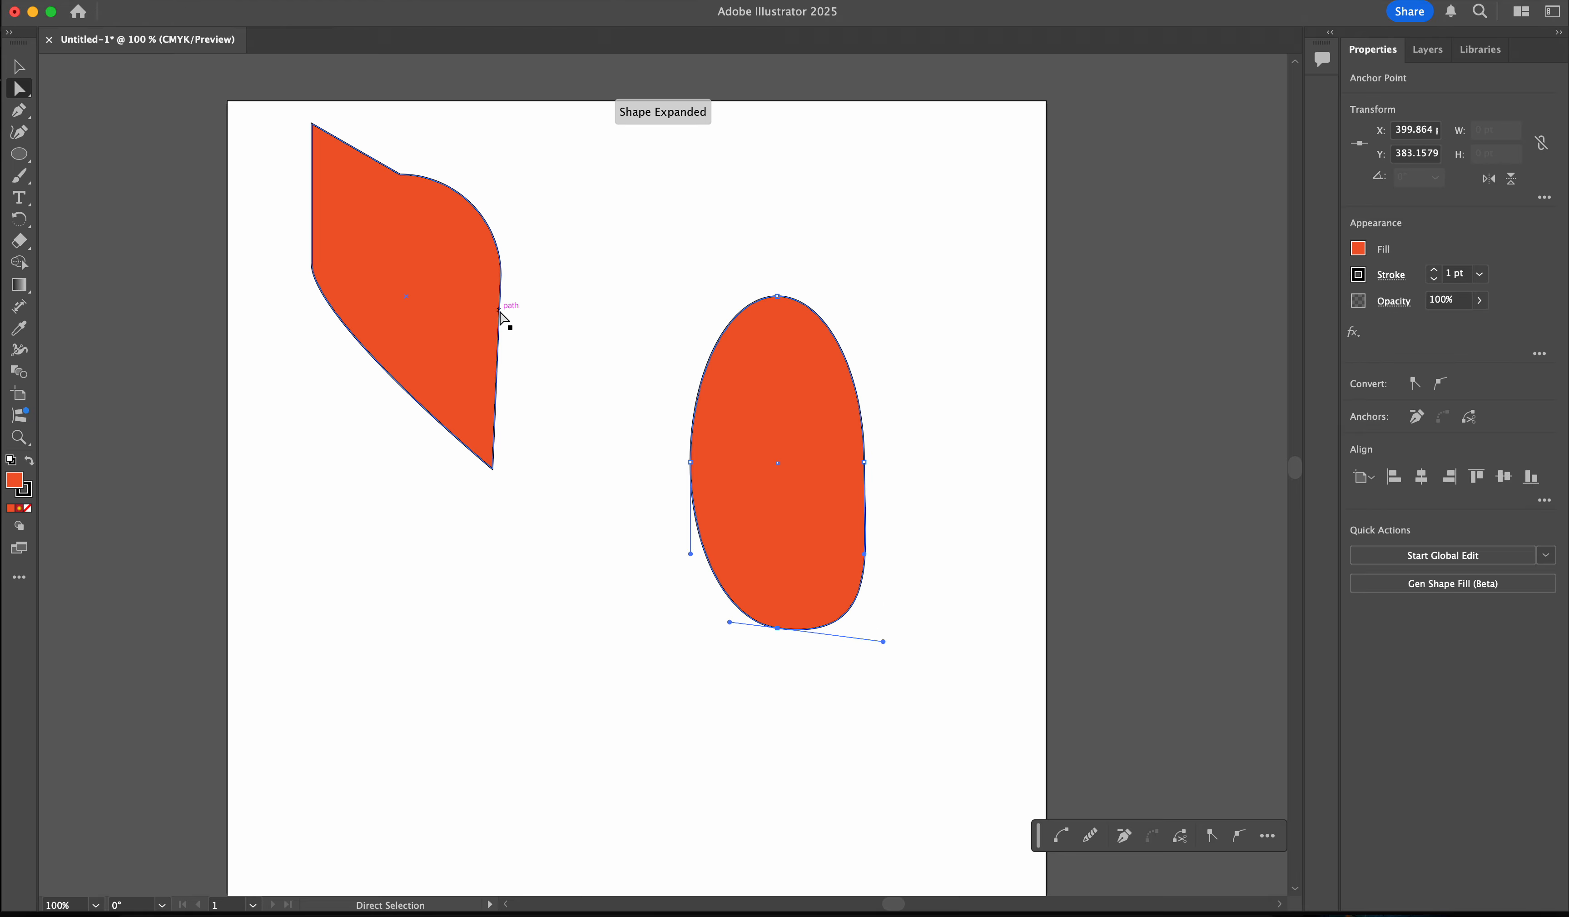
drag(689, 552, 646, 573)
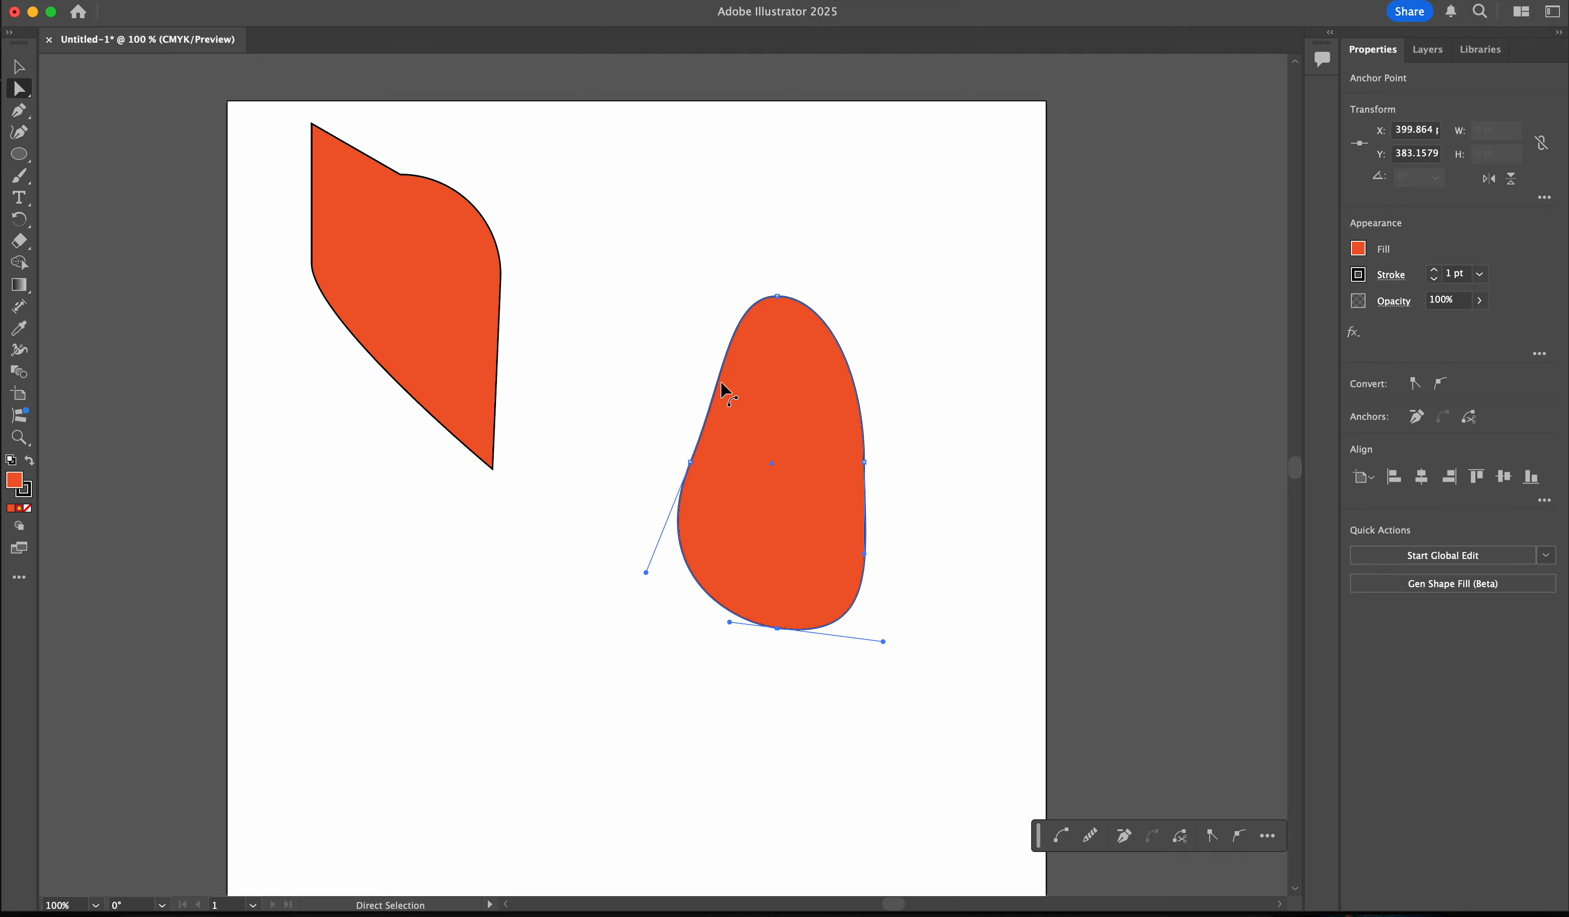
- Bend the ellipse's upper half by extending the top anchor's left handle and swinging the right anchor's upper handle outward
click(778, 295)
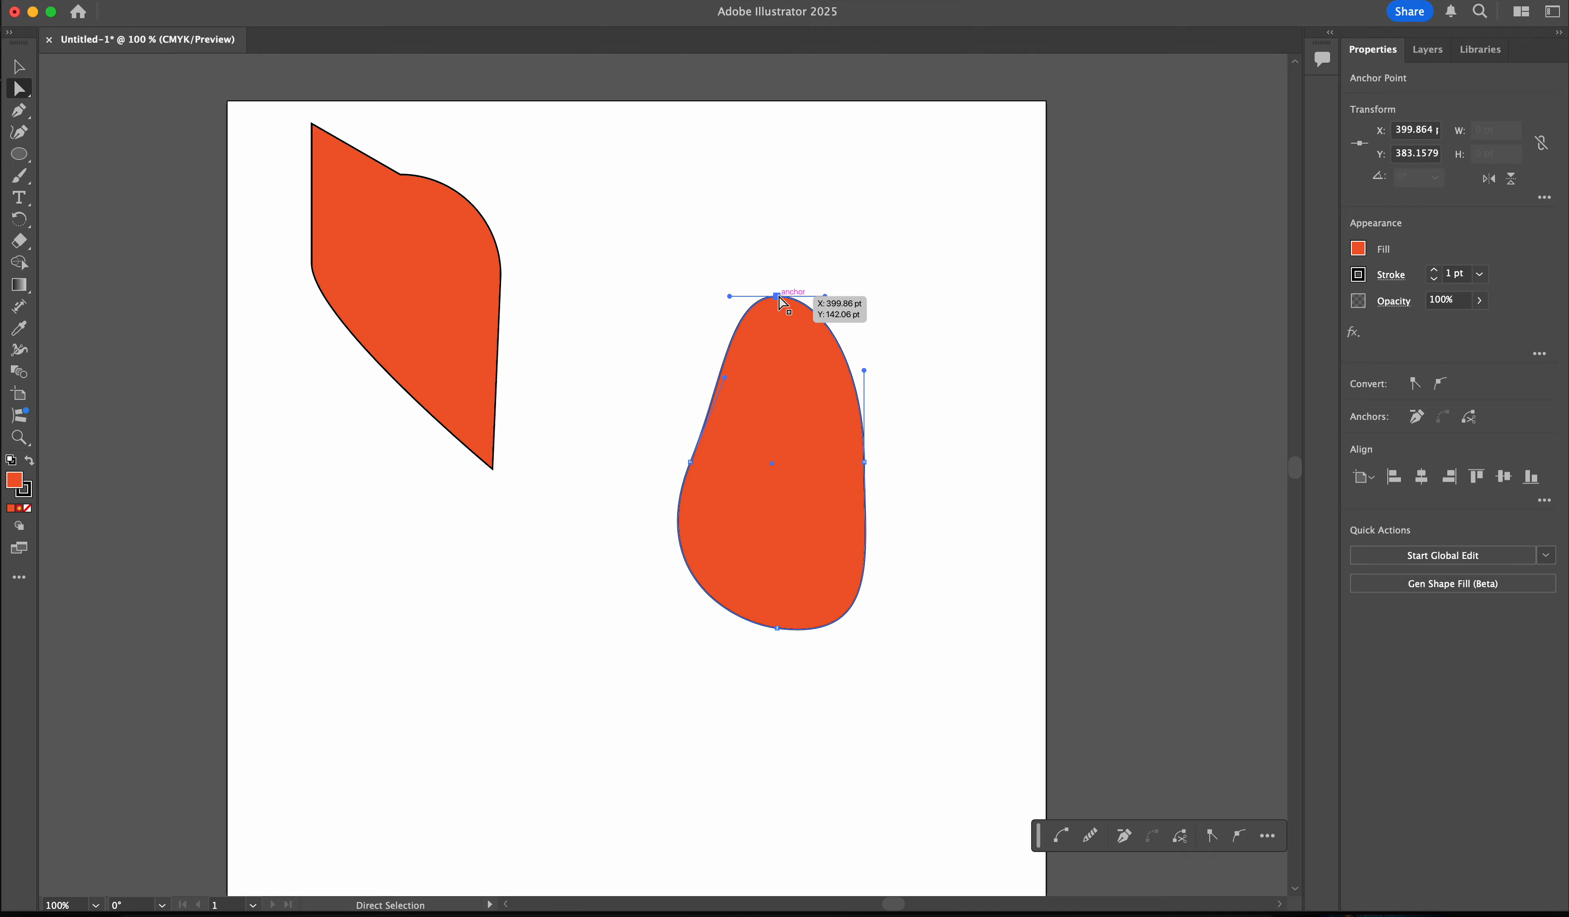
drag(729, 296, 610, 289)
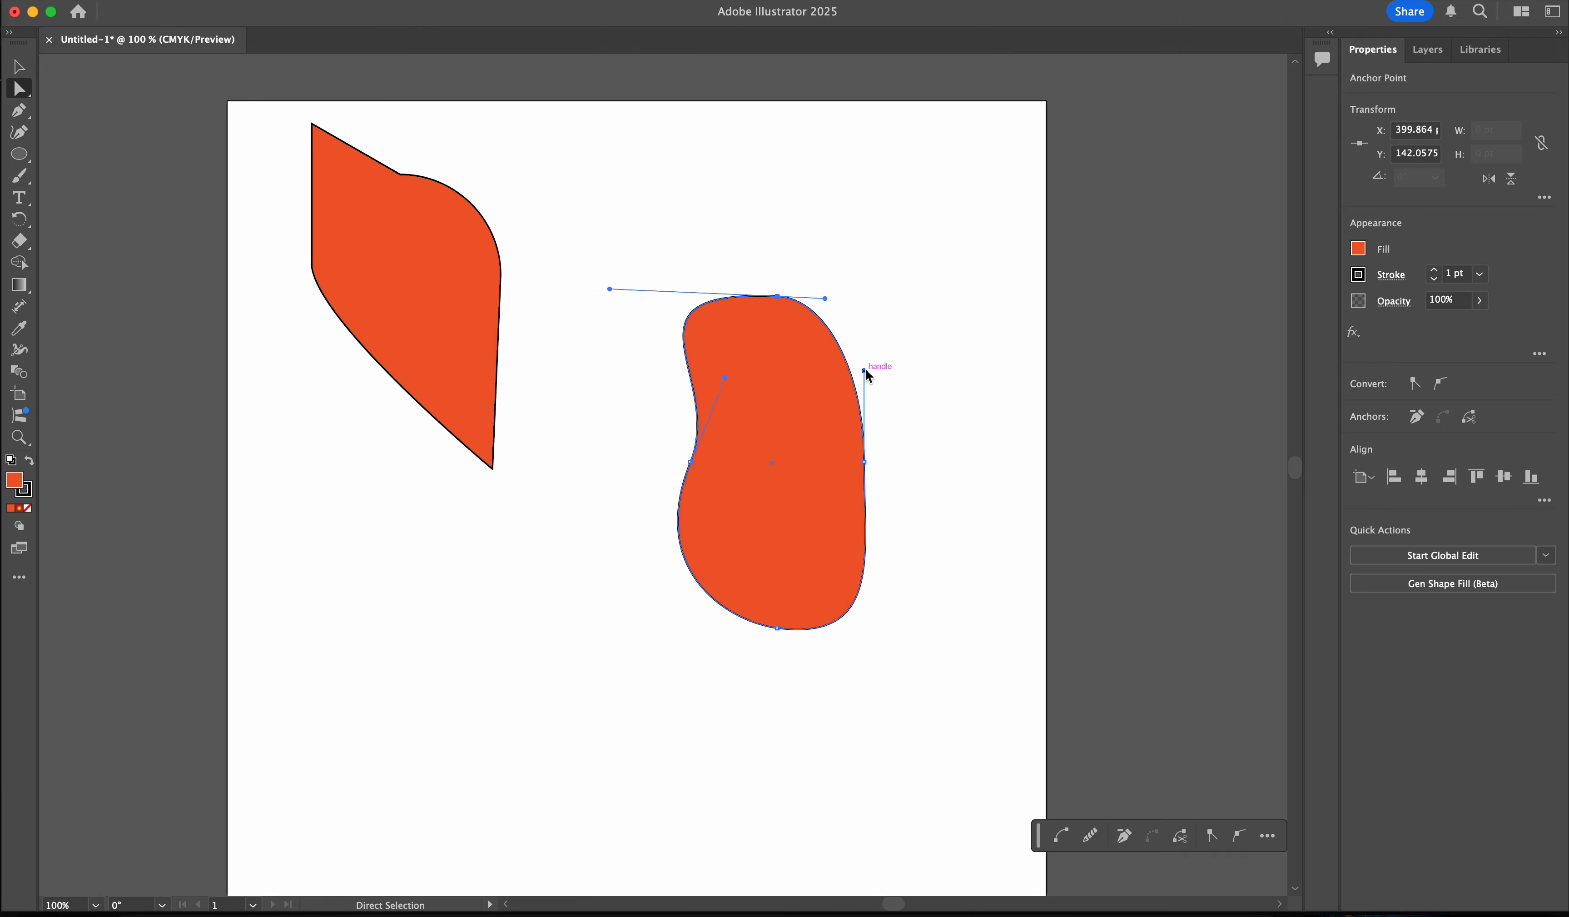
drag(864, 371, 970, 391)
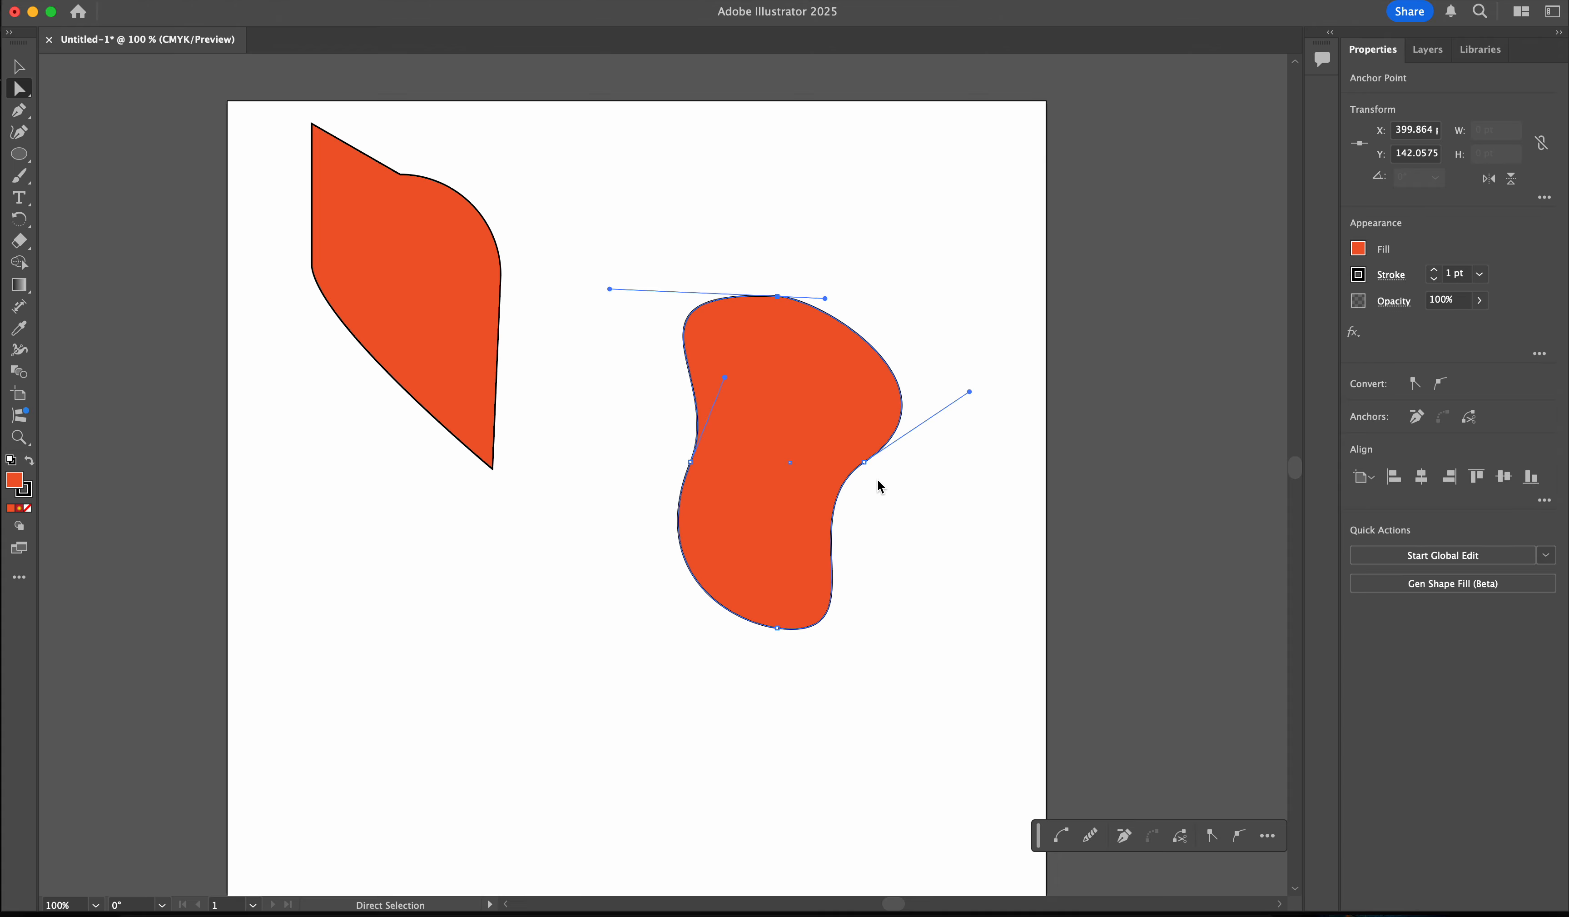
- Add three anchor points along the lower-right edge of the reshaped ellipse
key(plus)
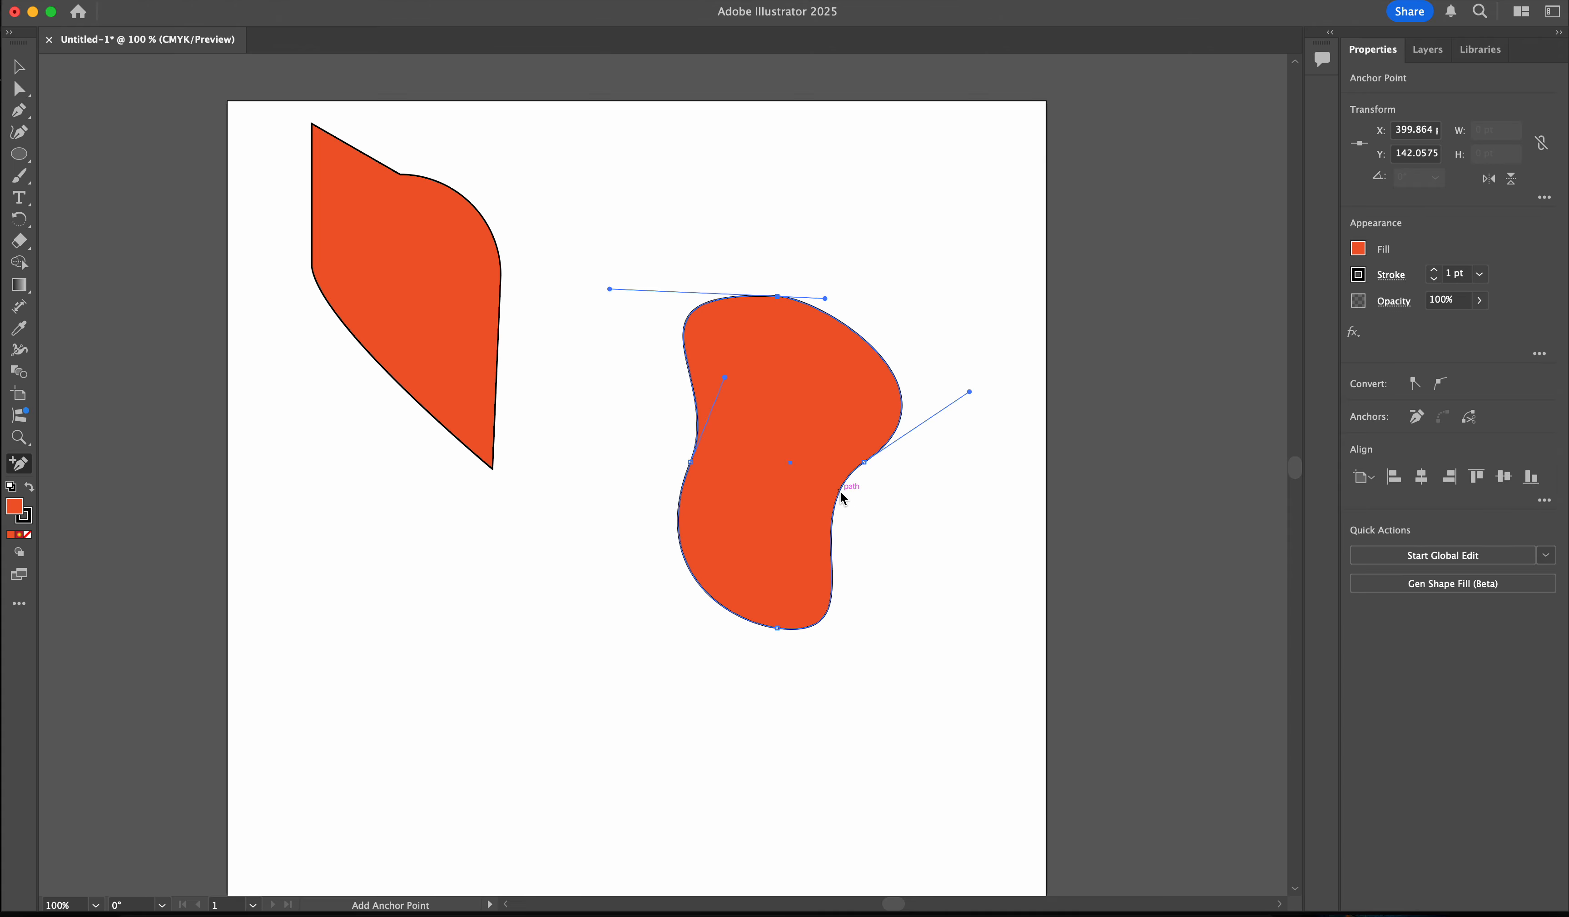
click(841, 496)
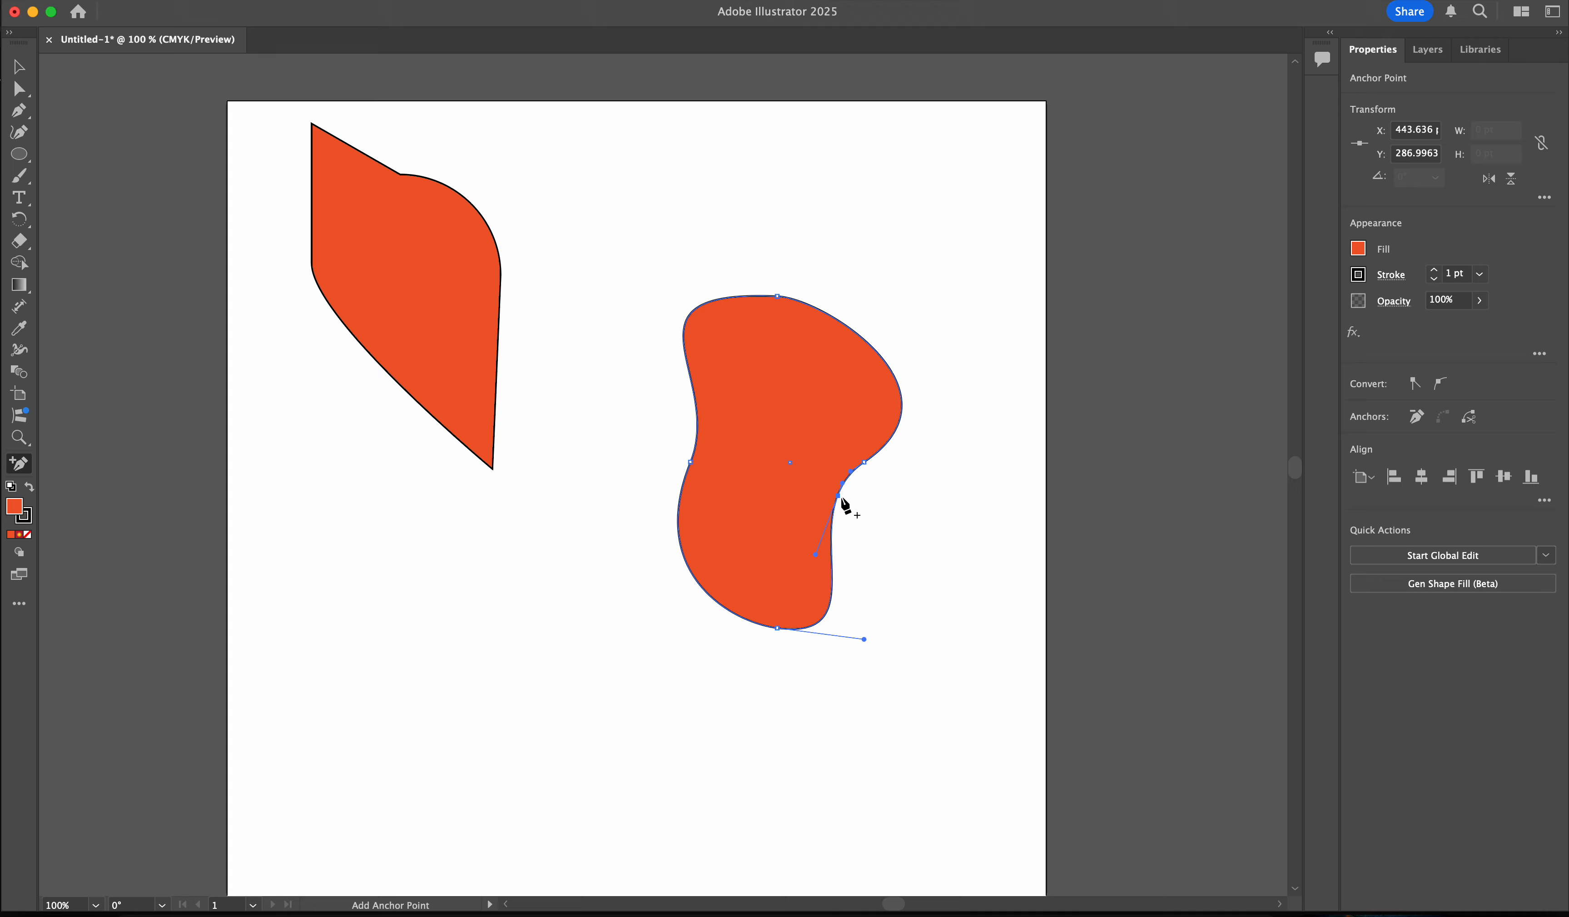
click(832, 536)
click(831, 598)
- Pull the lower two new anchors outward and adjust their handles to form two pointed bumps on the lower-right edge
click(23, 91)
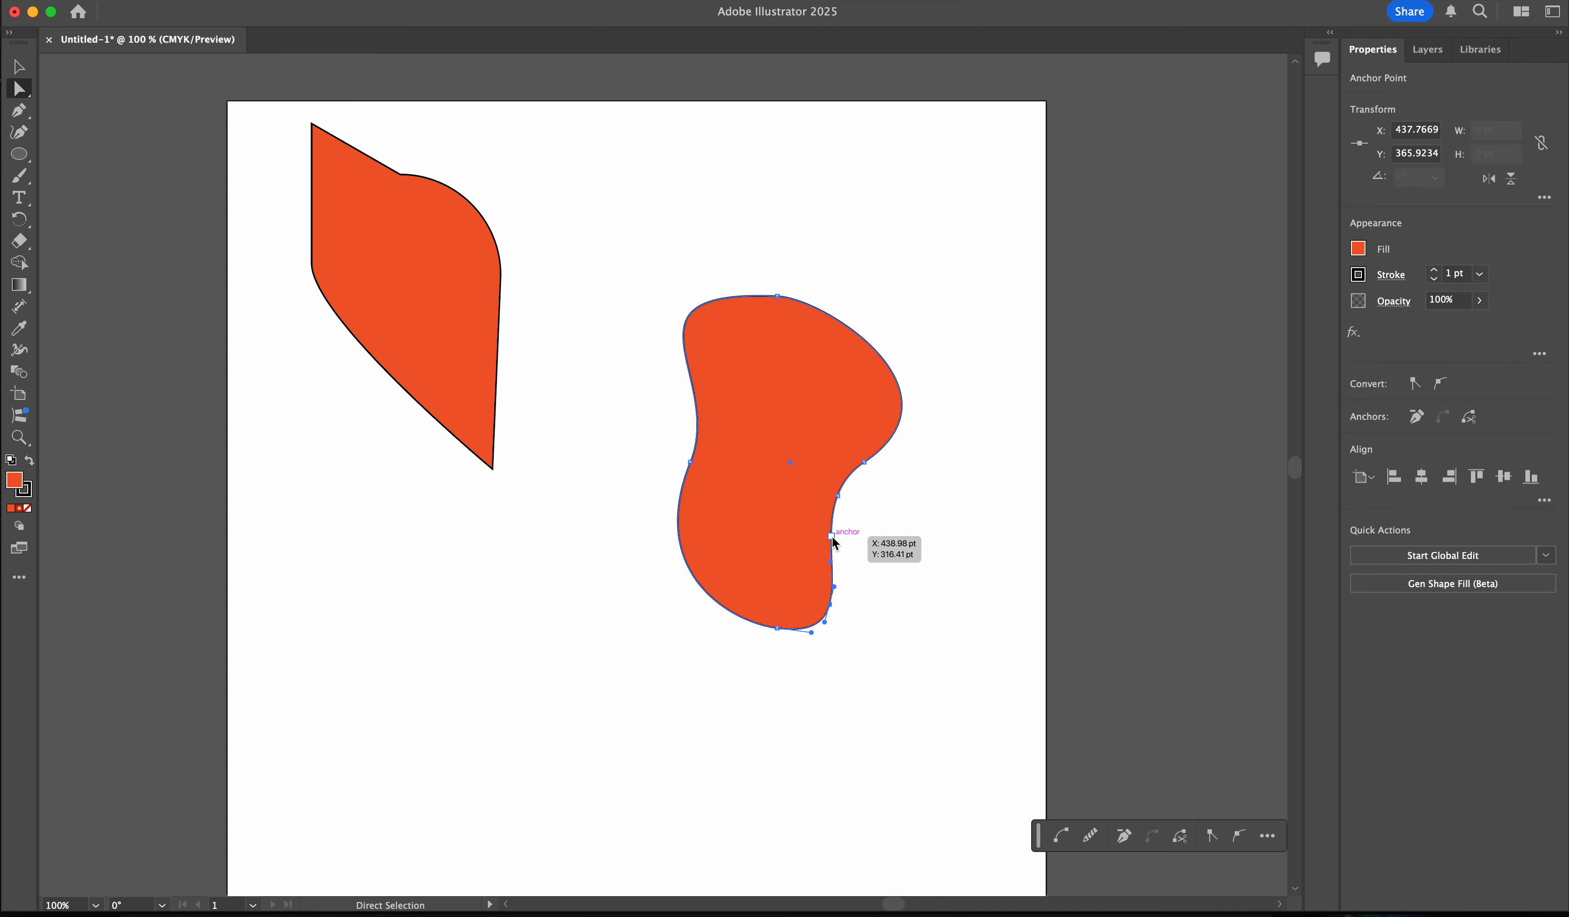
drag(834, 539, 870, 508)
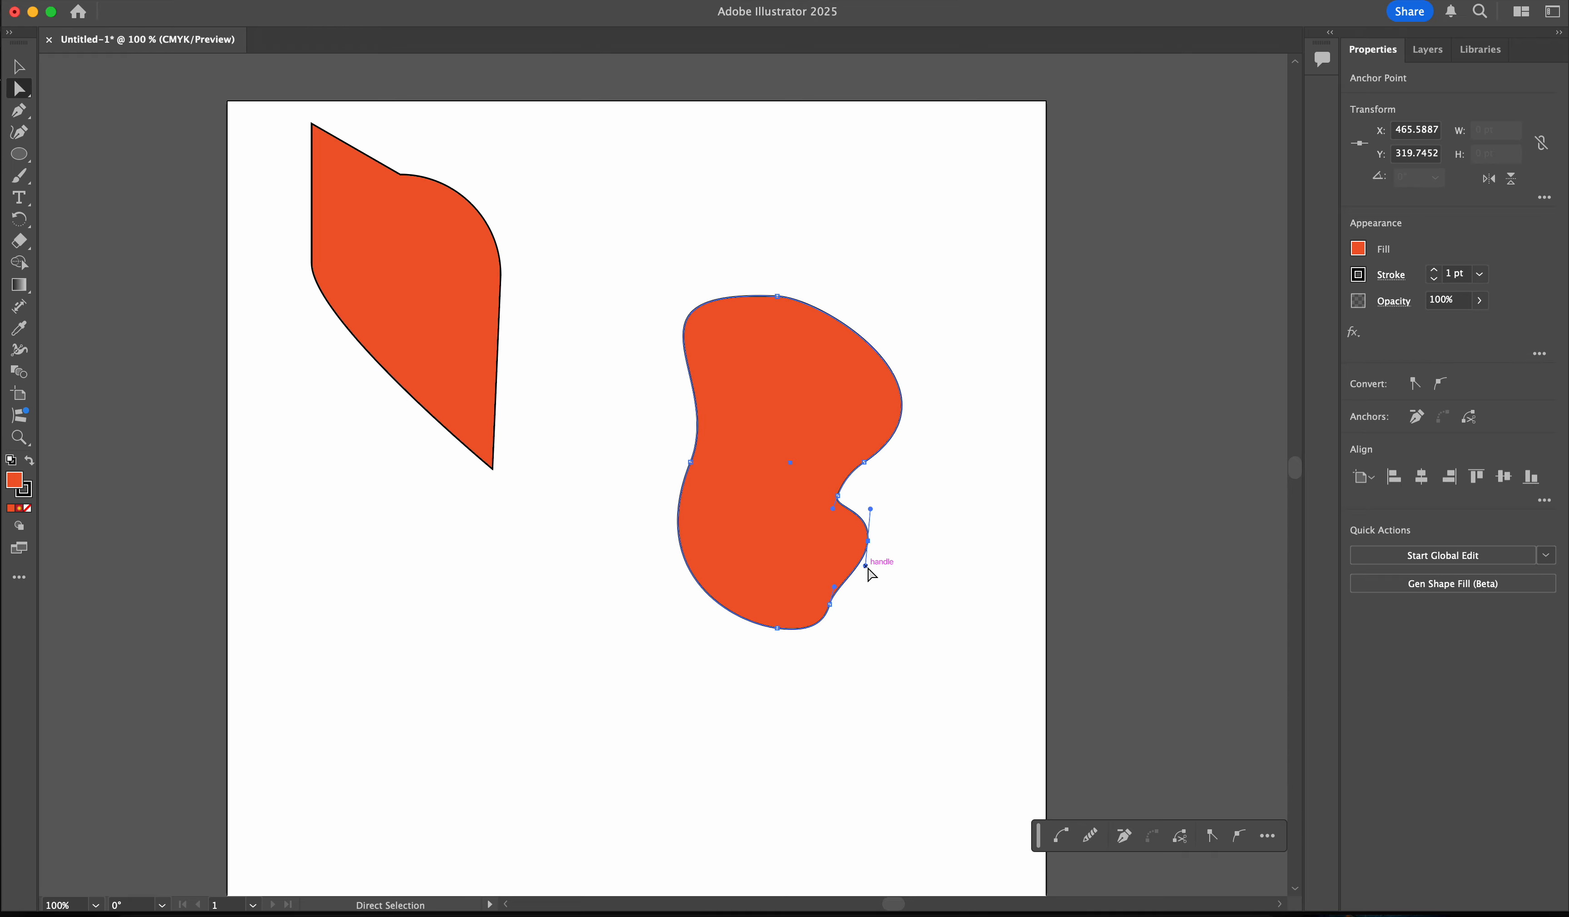
drag(866, 566, 845, 557)
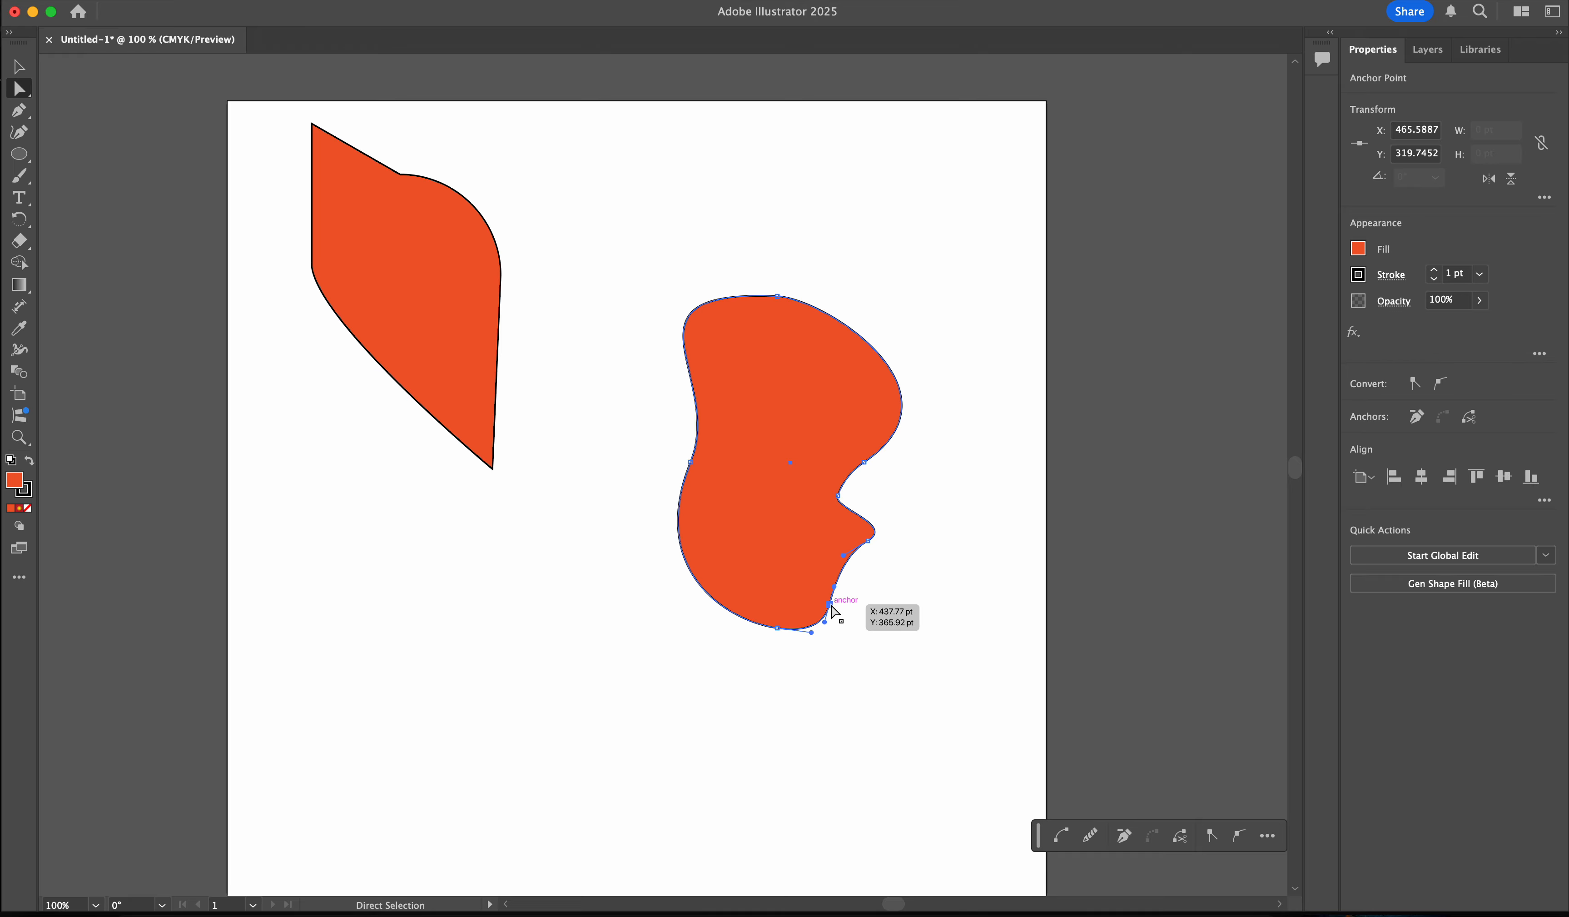
drag(830, 605, 902, 558)
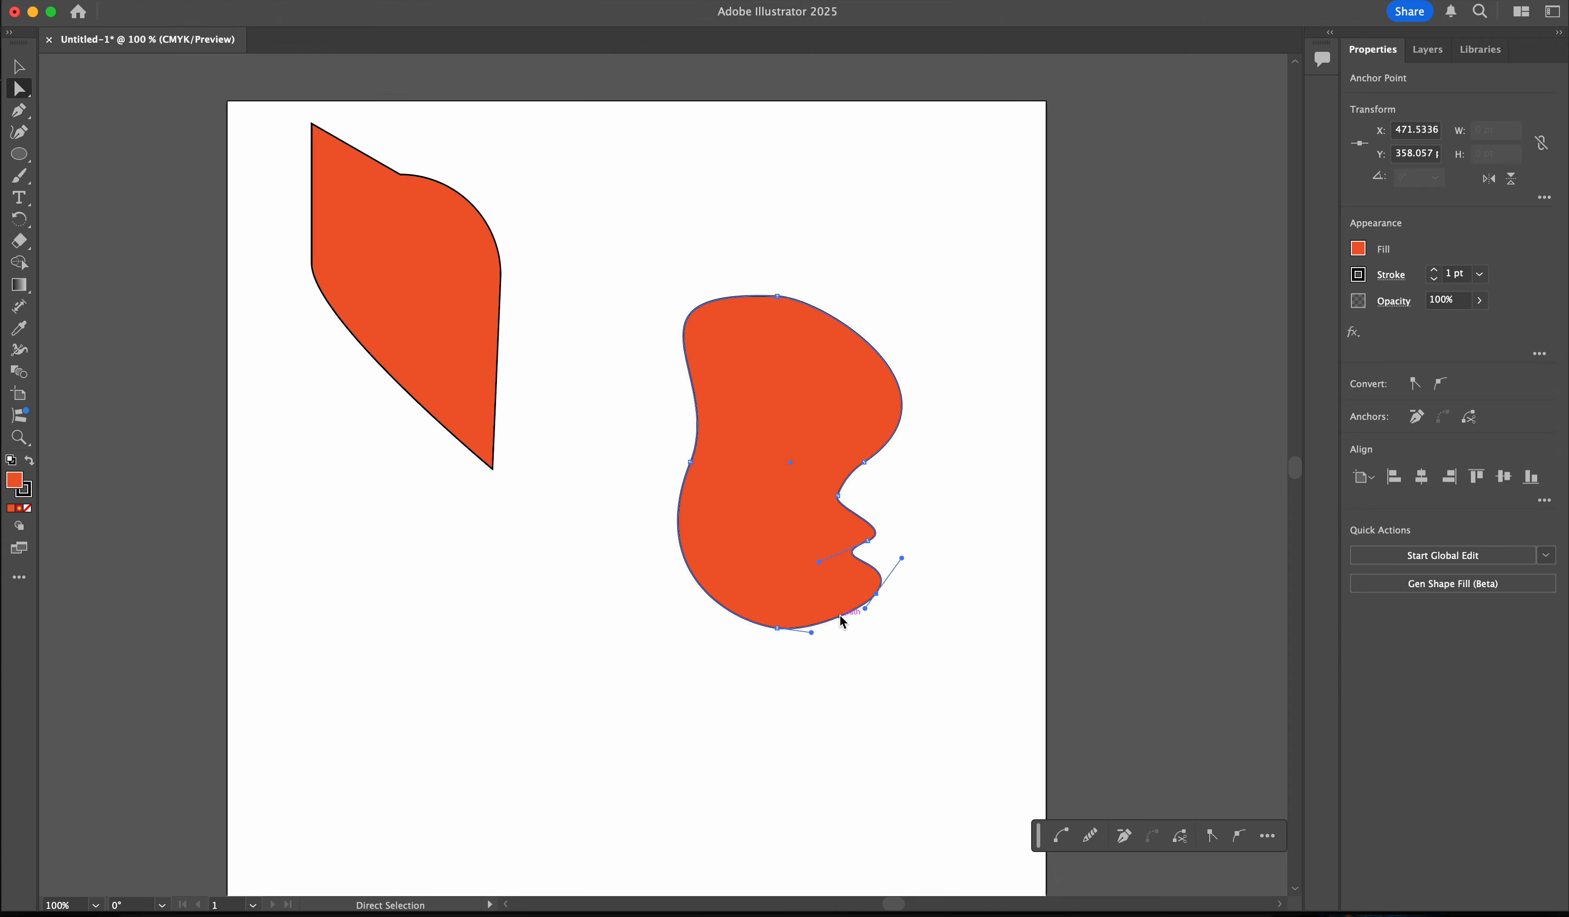
mouse_move(838, 619)
mouse_down()
mouse_move(814, 598)
mouse_move(830, 641)
mouse_move(815, 597)
mouse_up()
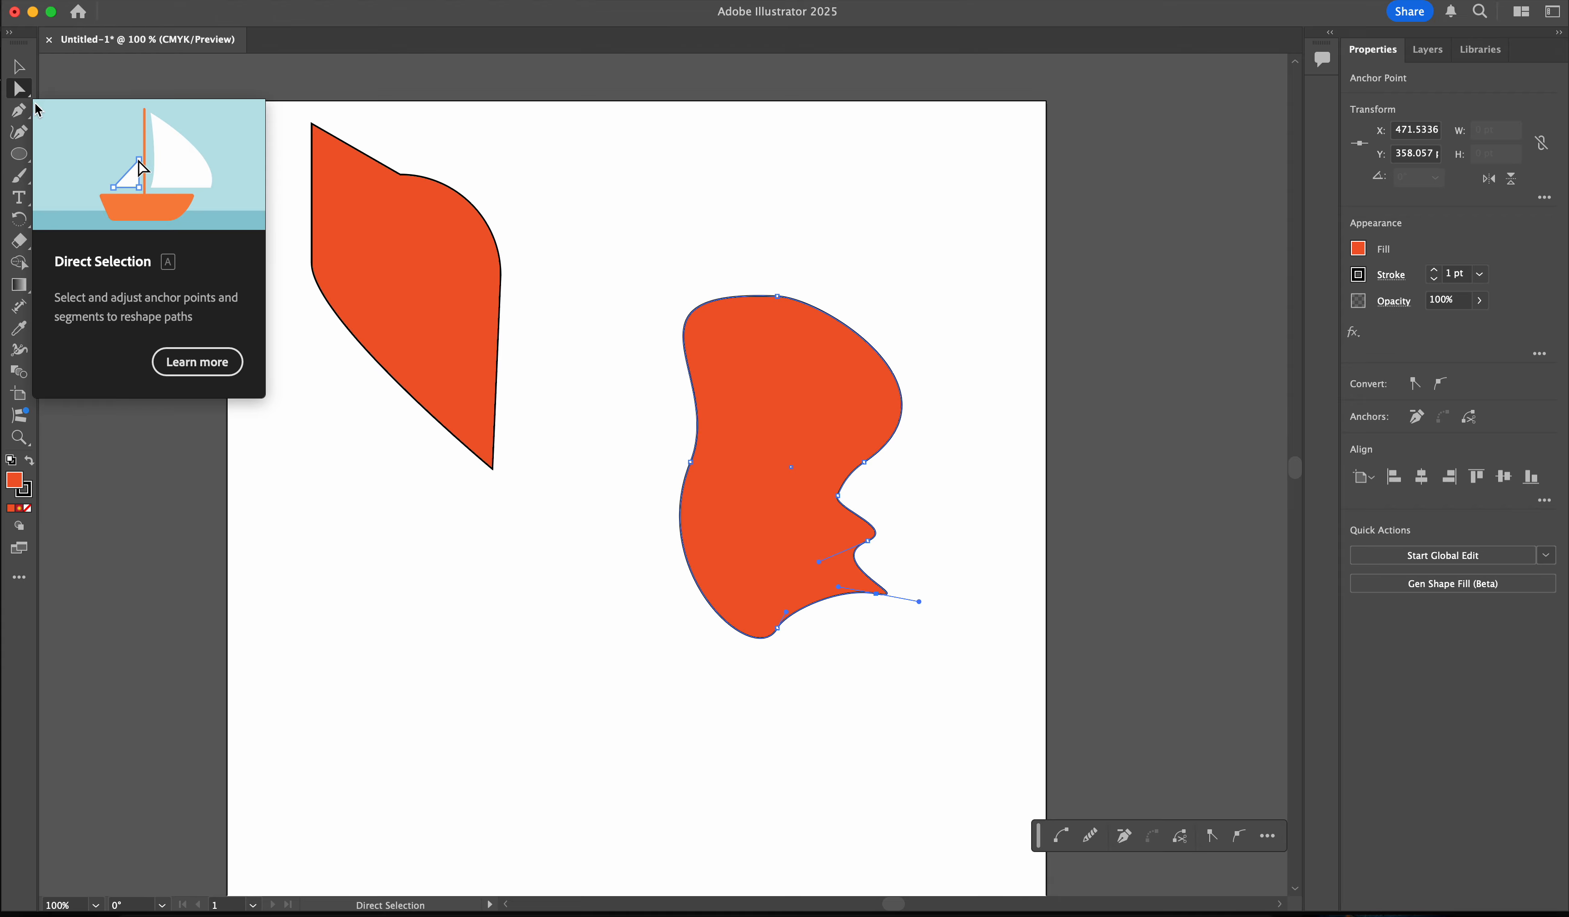
- Round the pointed corners of the first shape and pull its upper-edge anchor inward to form a notch
shift+click(344, 302)
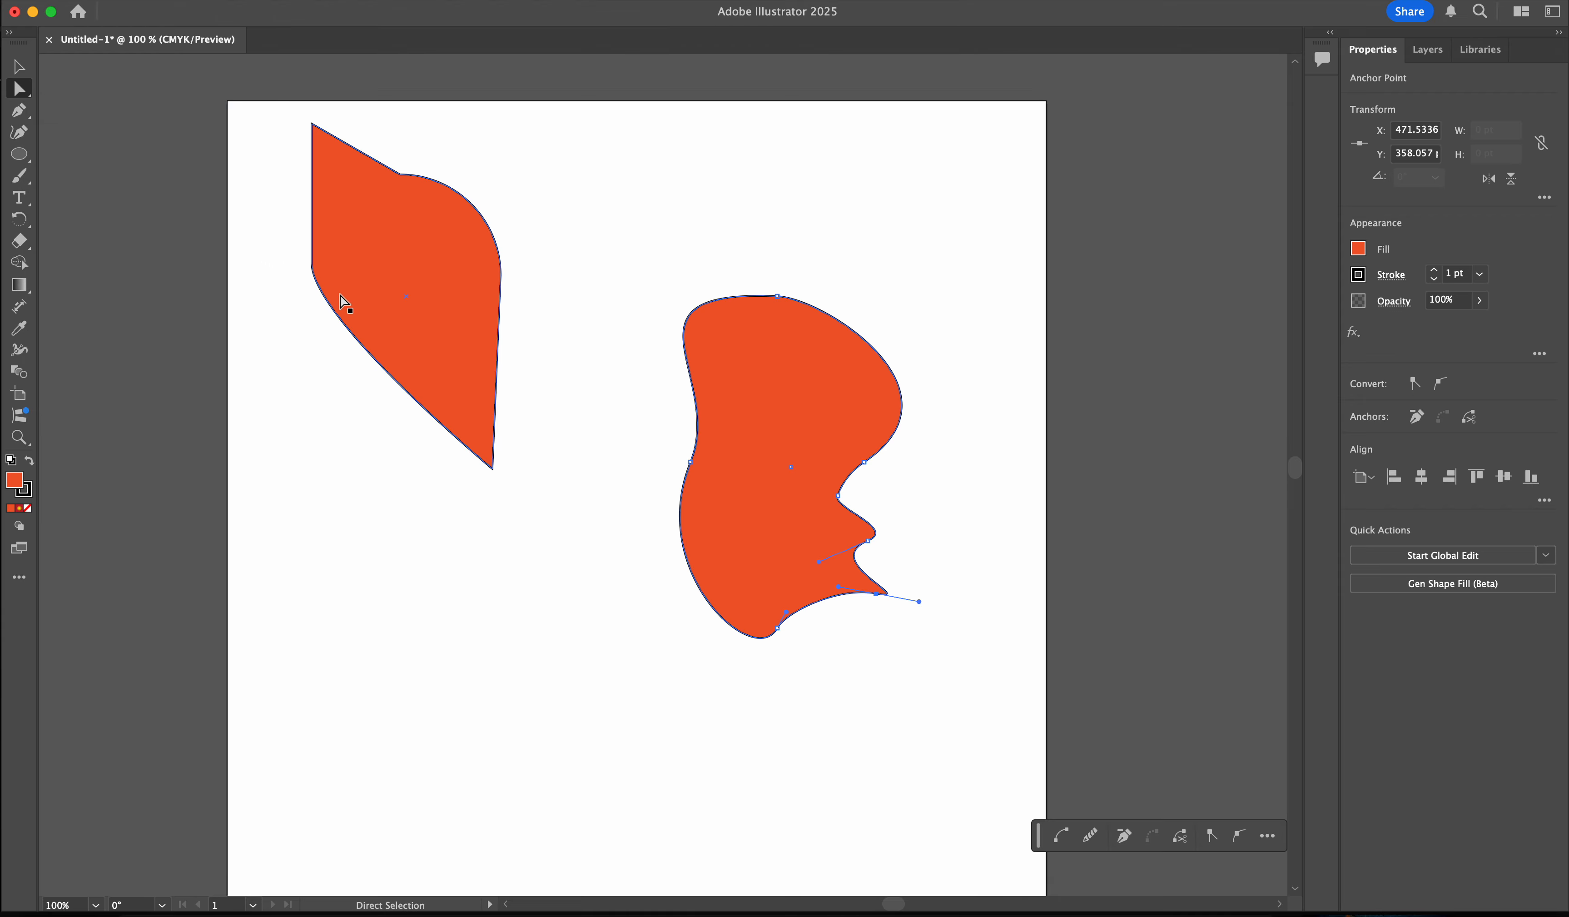
click(332, 160)
drag(320, 140, 367, 216)
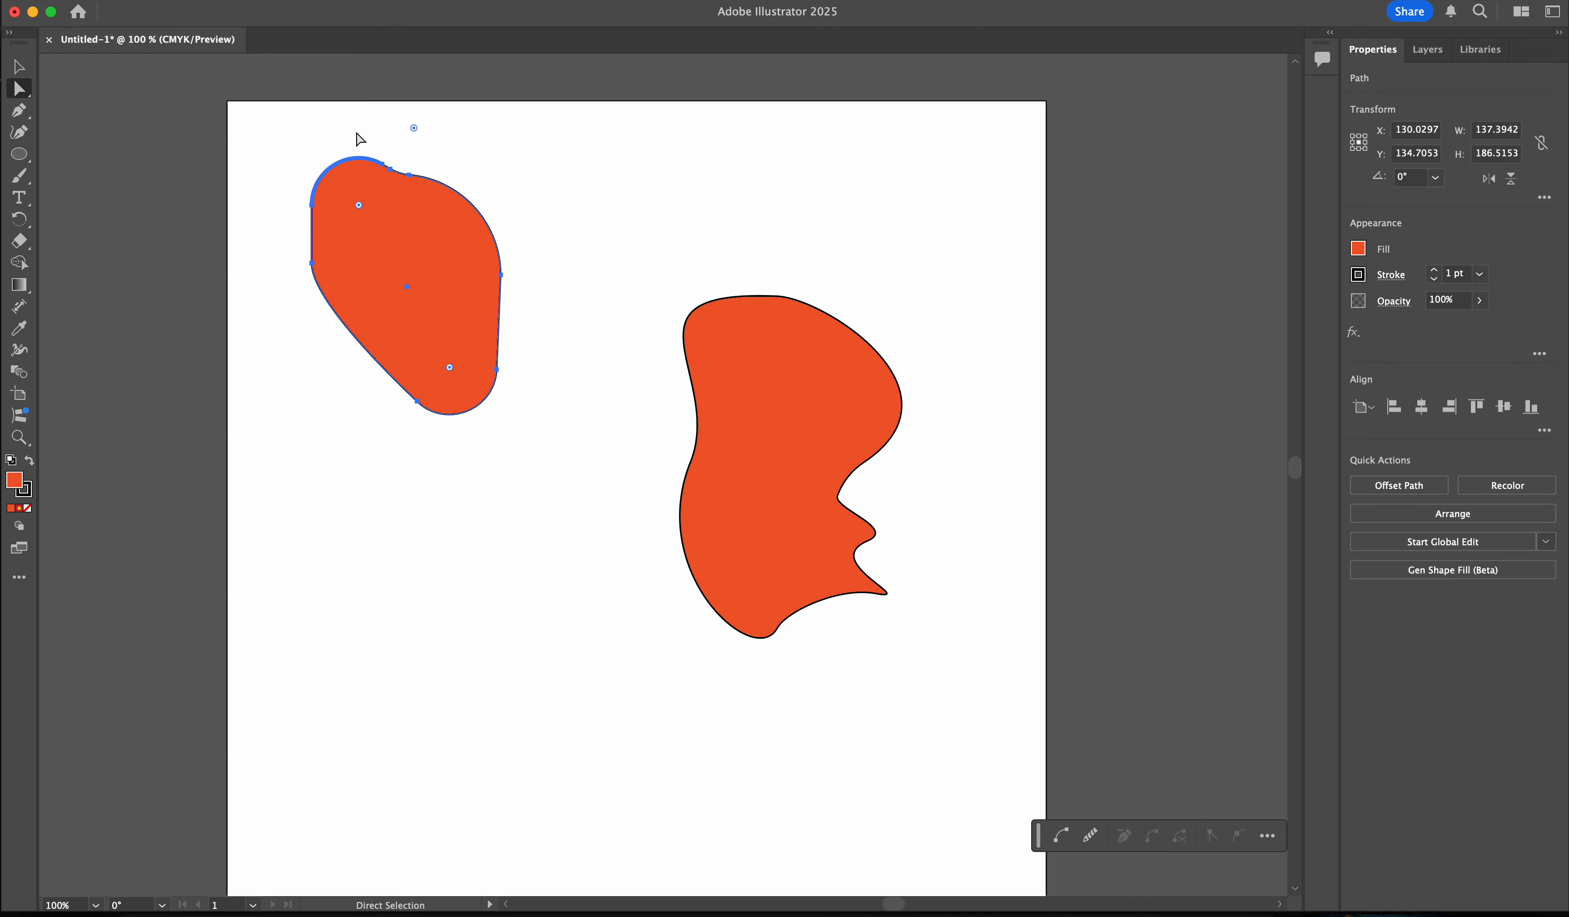
drag(414, 180, 434, 207)
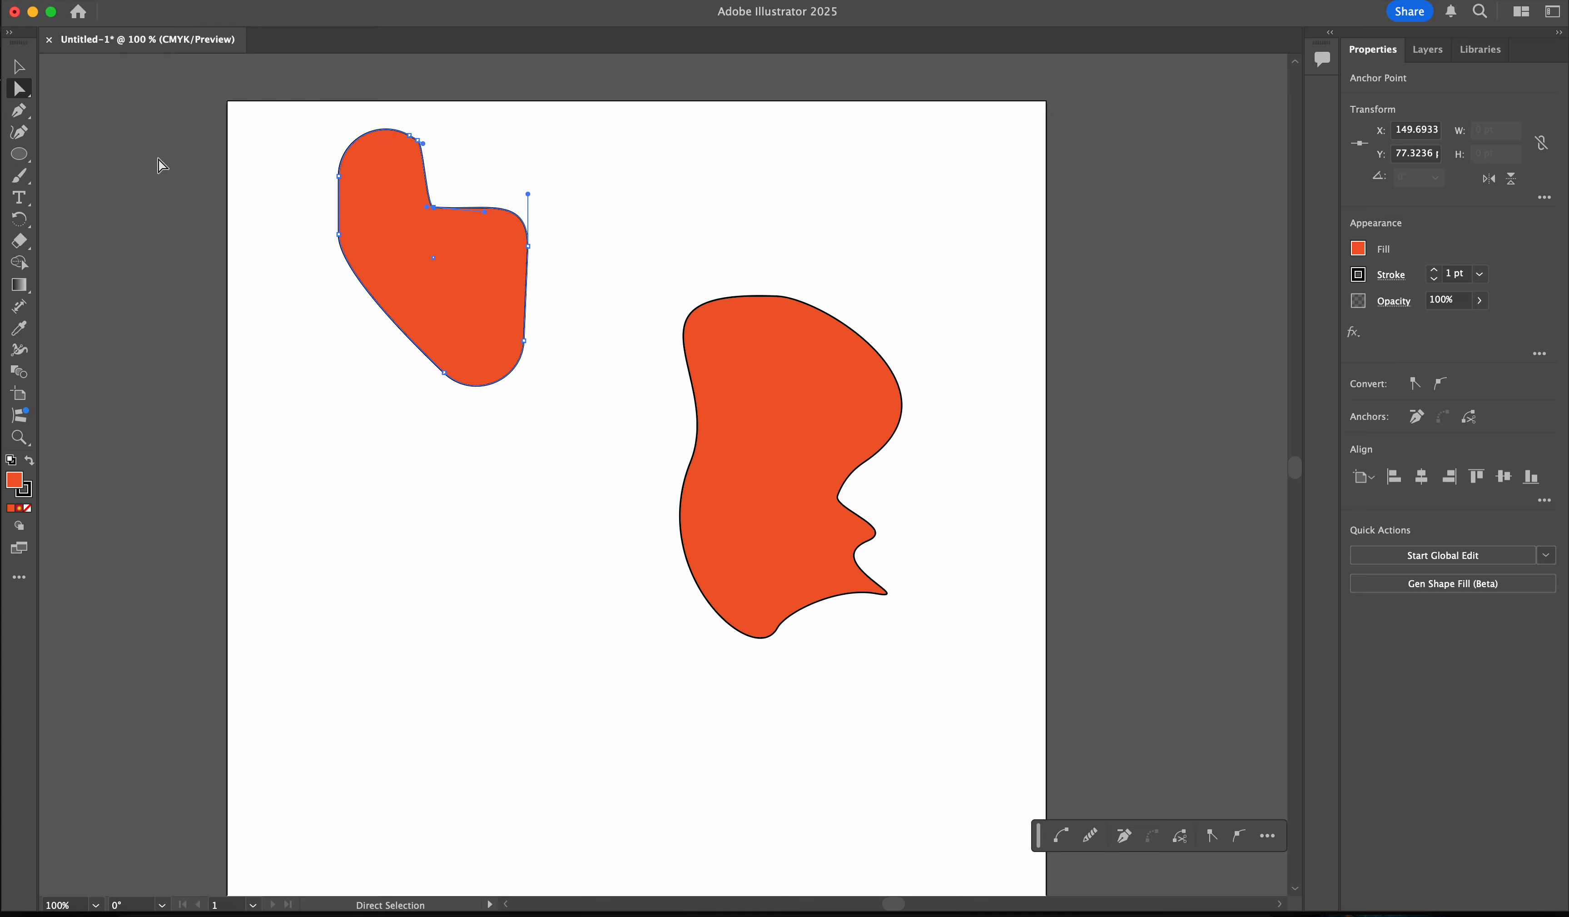
- Activate the Delete Anchor Point tool for the notched shape
key(minus)
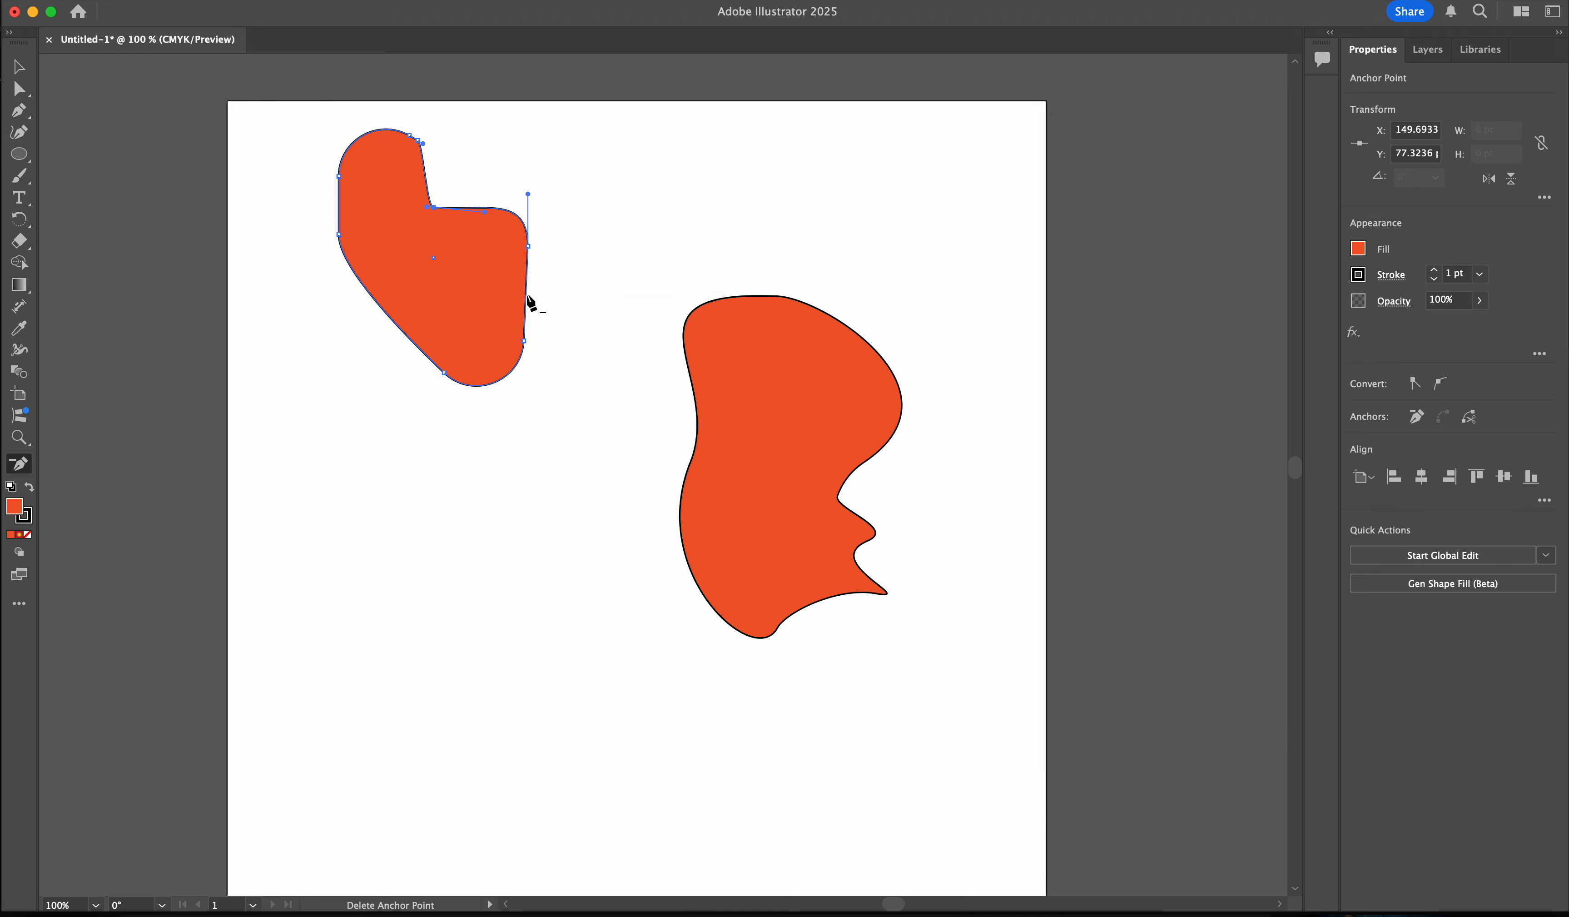